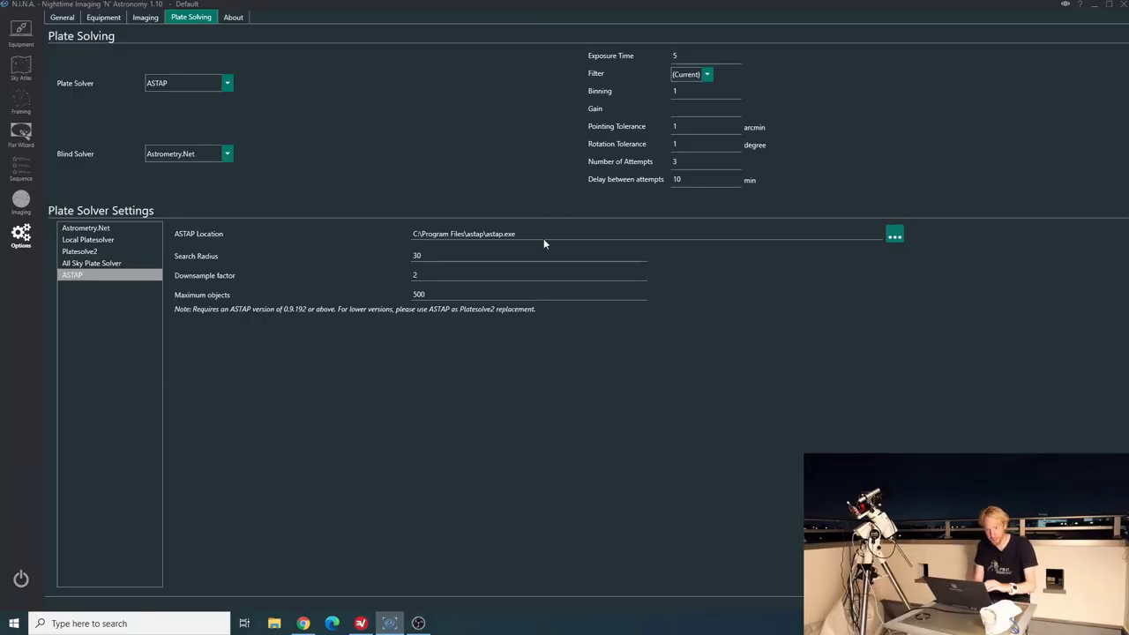
- Review the Equipment options, highlighting the telescope focal length of 135 (pixel size 3.76, f/4)
left_click(103, 20)
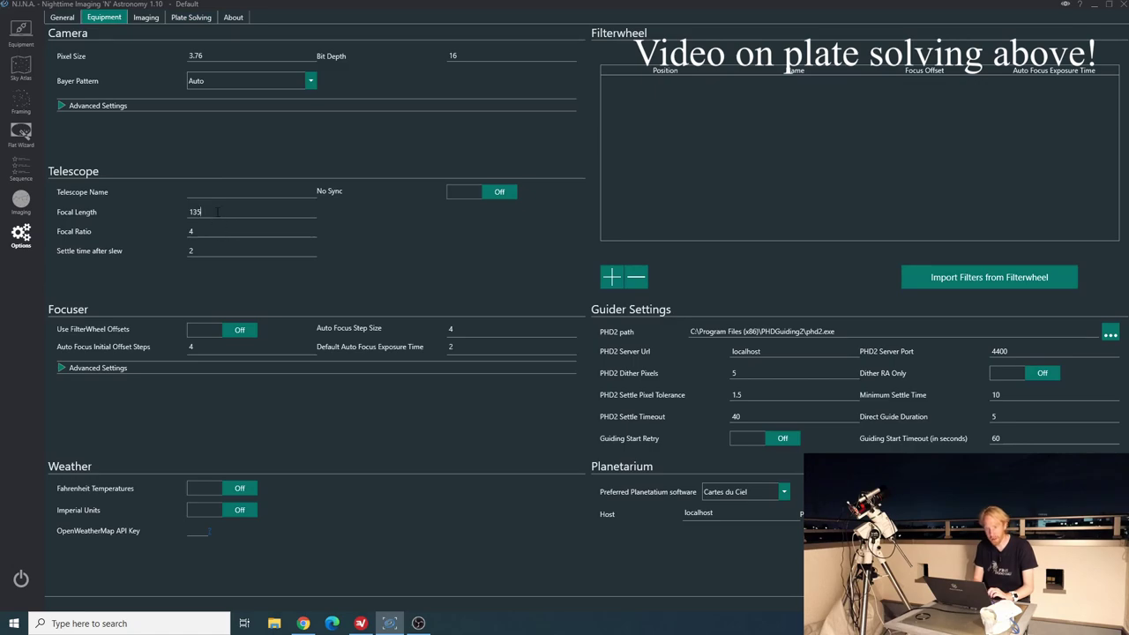
left_click_drag(217, 212, 147, 218)
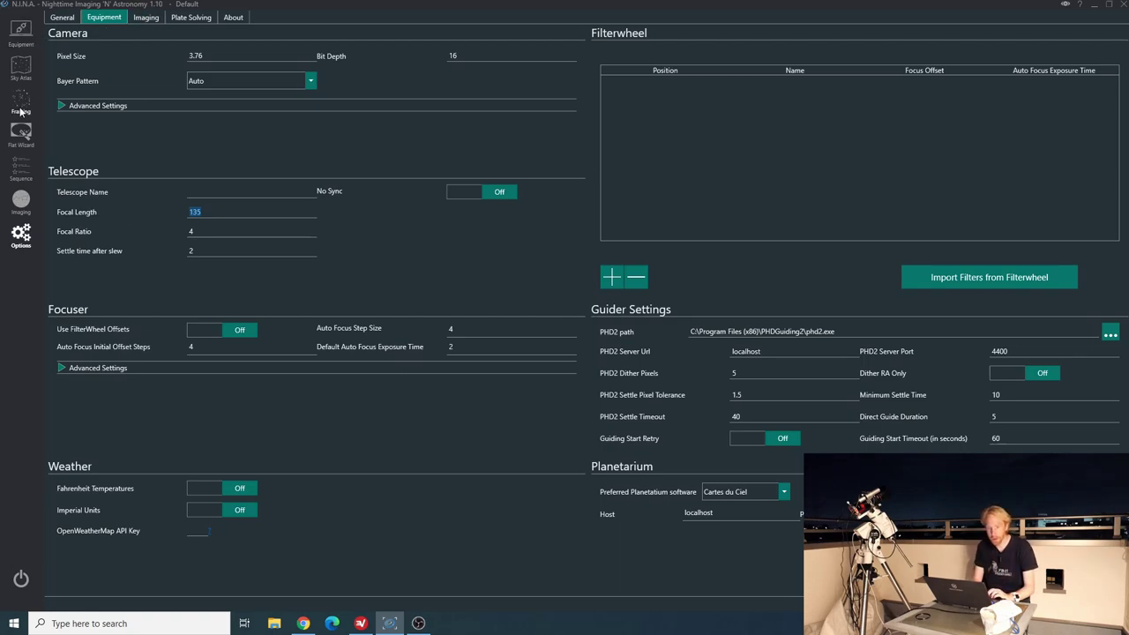
- Switch to the Imaging workspace and bring up the Plate Solved Polar Alignment tool
left_click(22, 202)
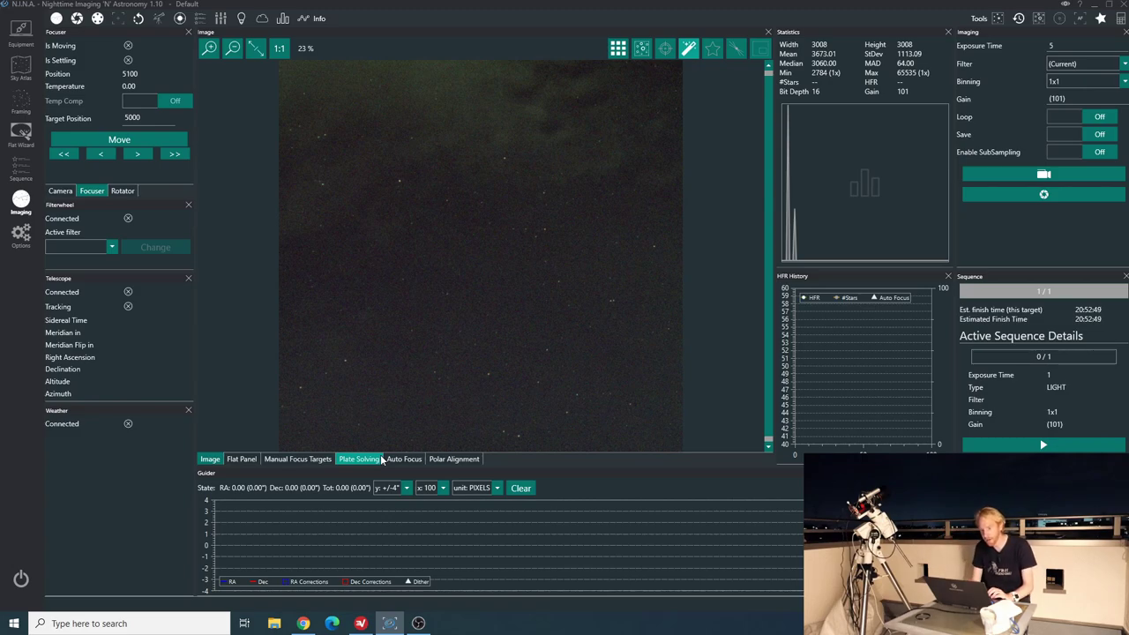
left_click(452, 459)
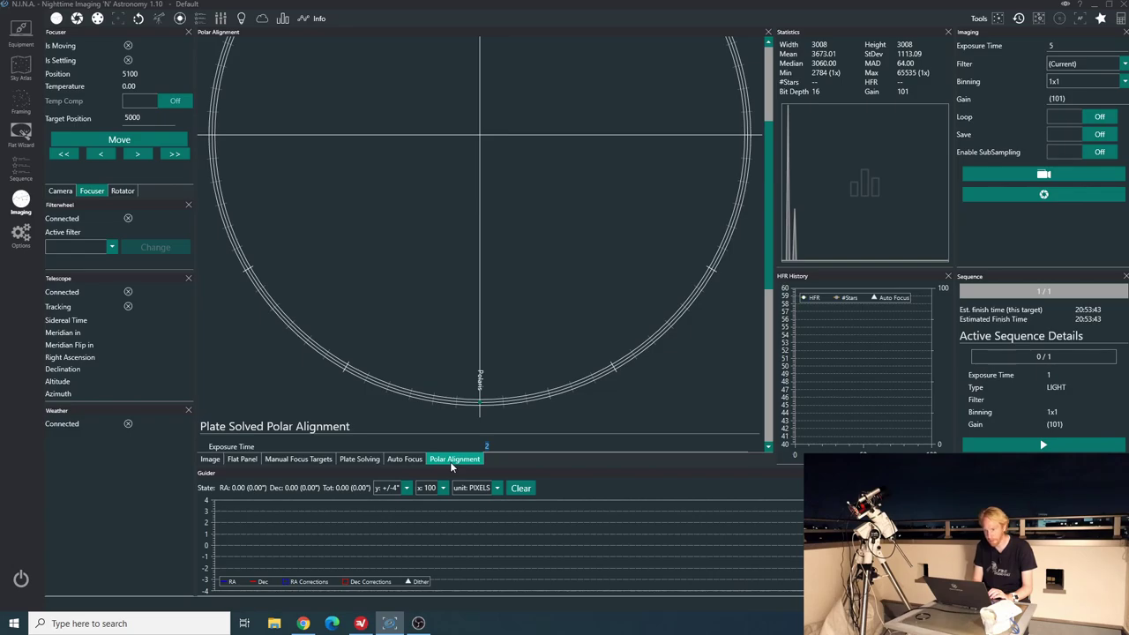
- Change the polar alignment Exposure Time from 2 to 5 seconds
scroll(535, 308, "down", 5)
scroll(535, 308, "up", 7)
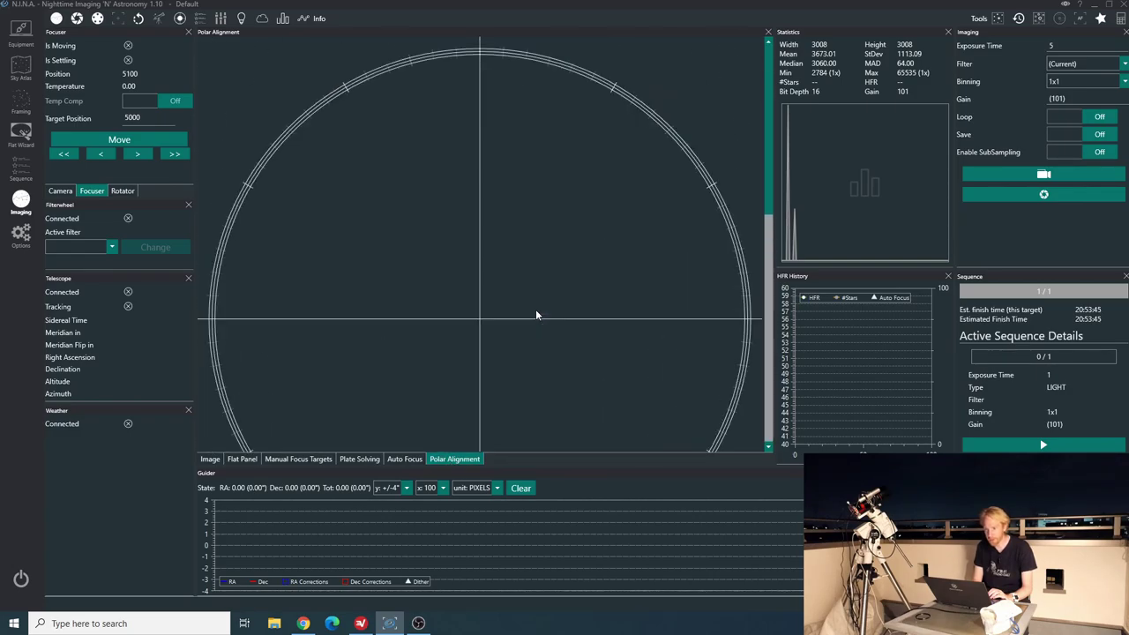
scroll(536, 310, "down", 6)
scroll(535, 310, "up", 4)
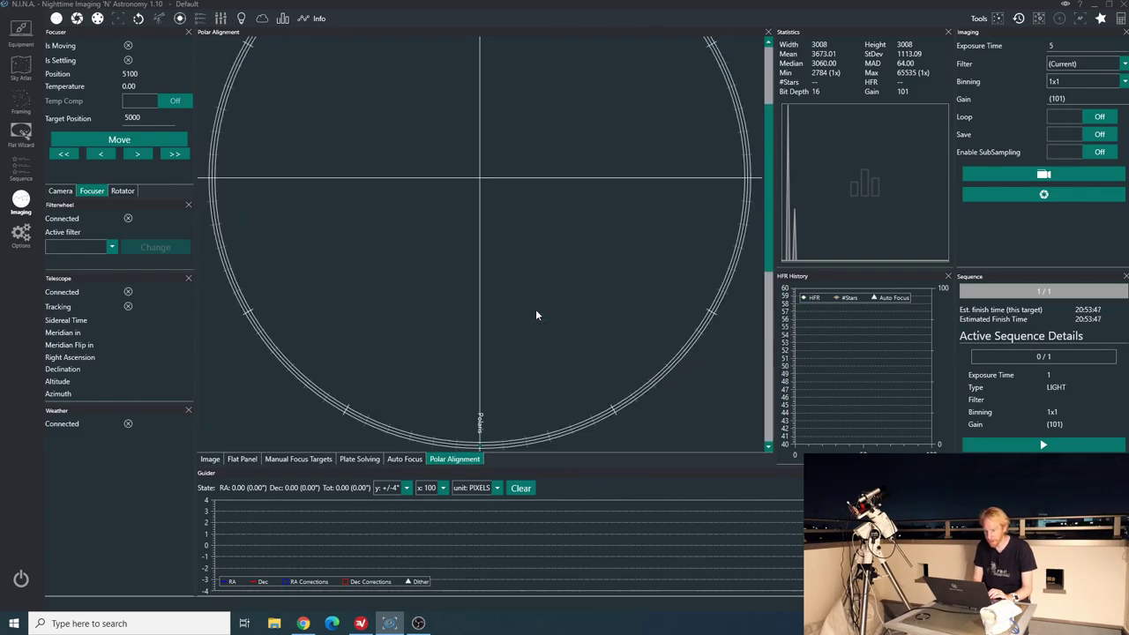
scroll(535, 308, "down", 3)
scroll(535, 309, "up", 5)
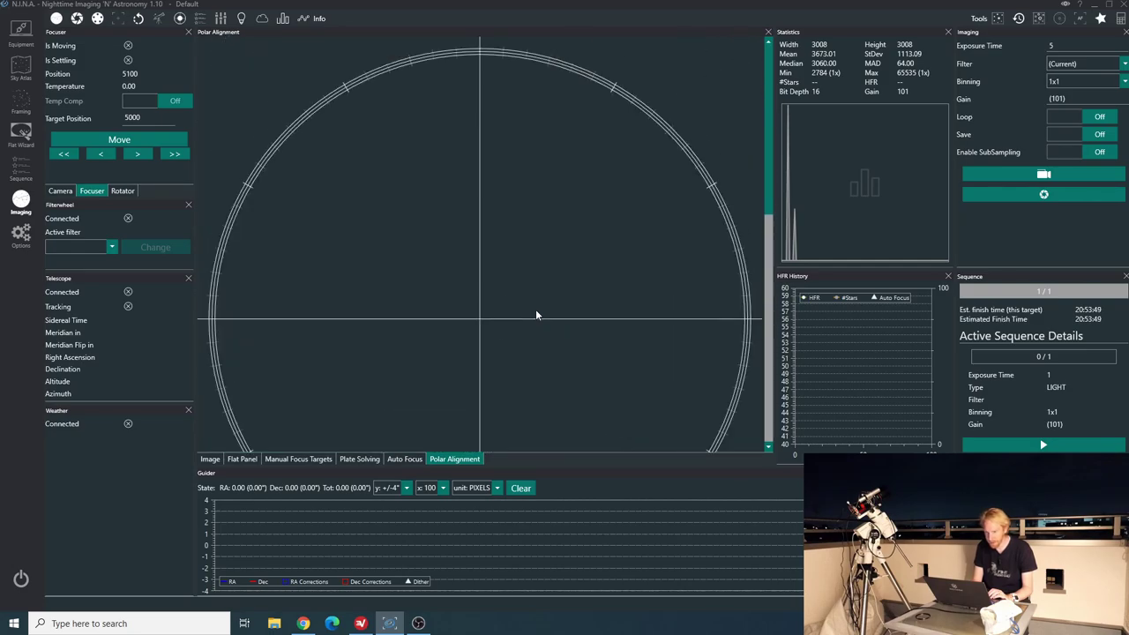
scroll(535, 314, "down", 5)
scroll(536, 315, "up", 3)
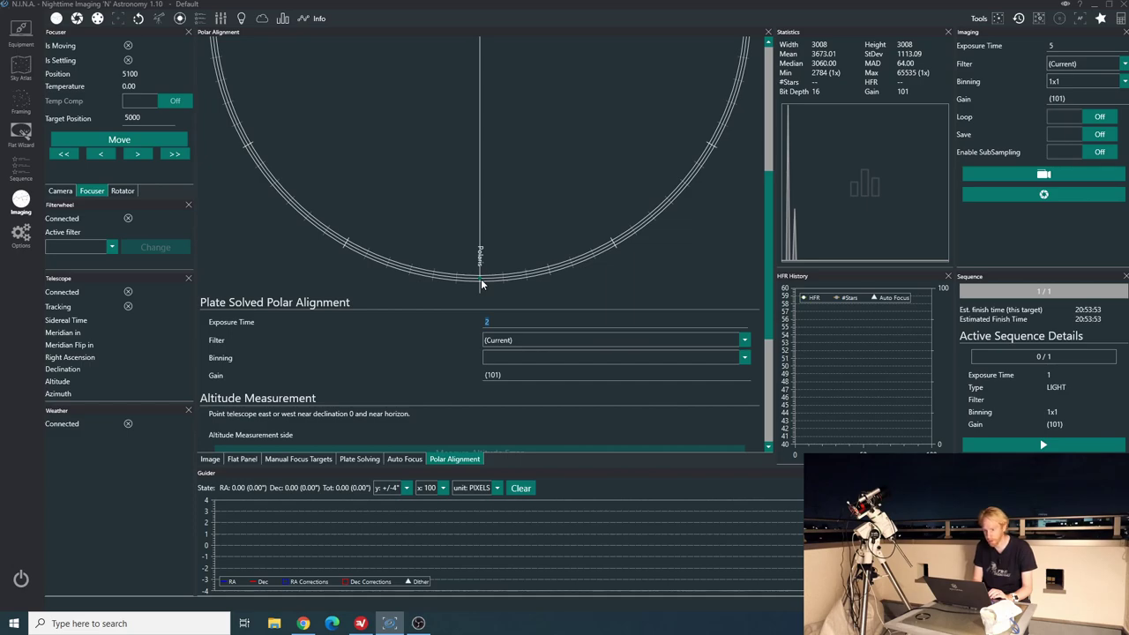
scroll(480, 284, "up", 3)
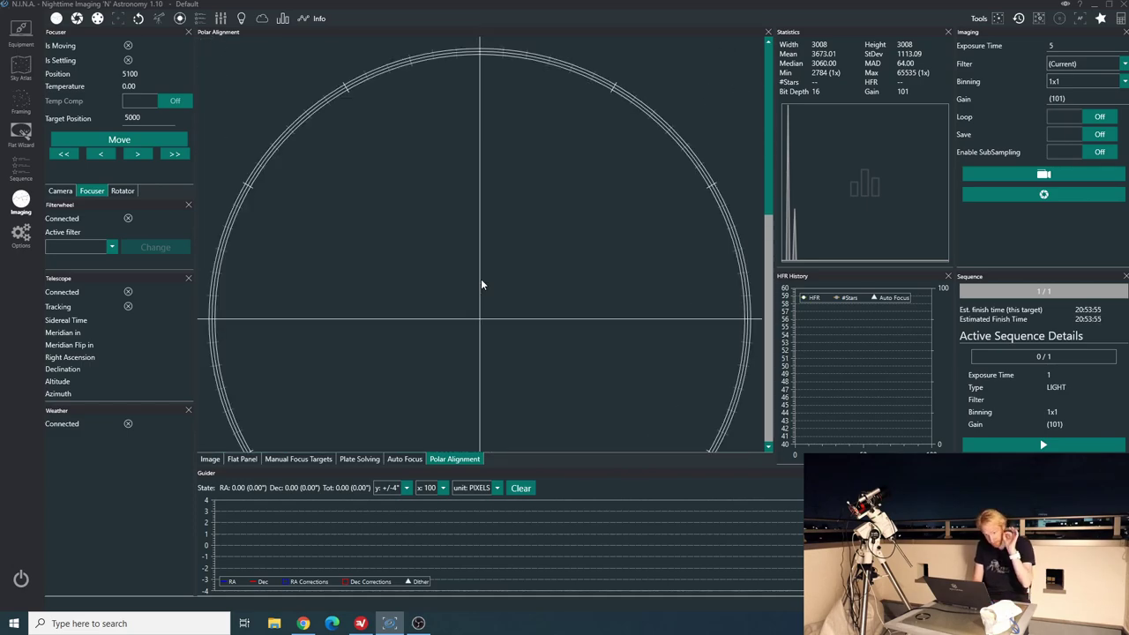
scroll(481, 284, "up", 5)
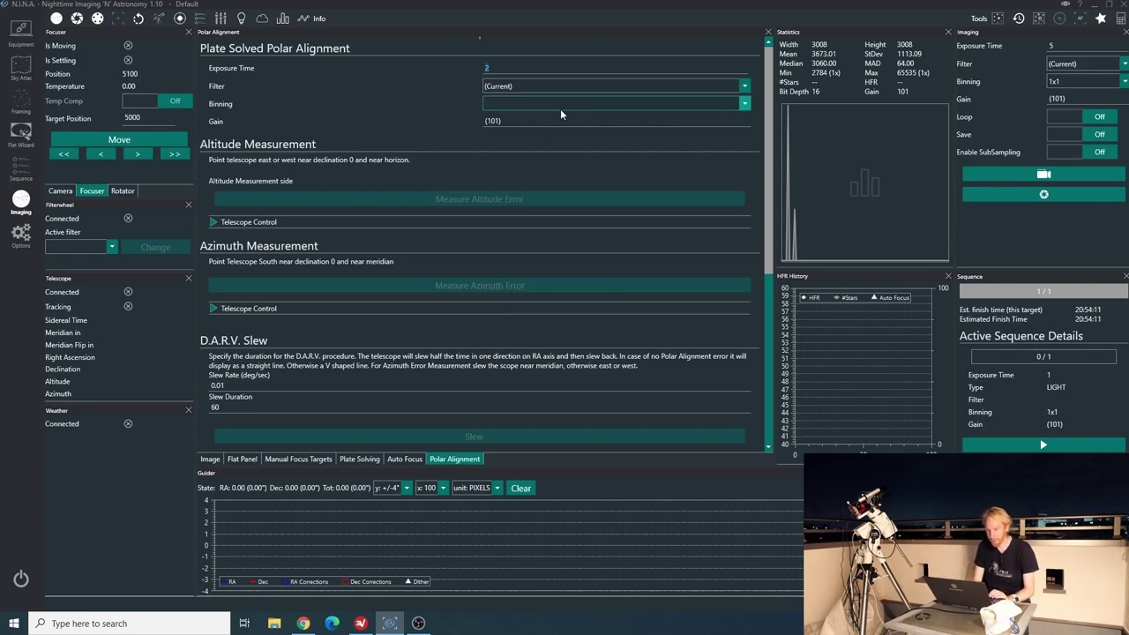
scroll(354, 68, "up", 3)
scroll(355, 68, "down", 3)
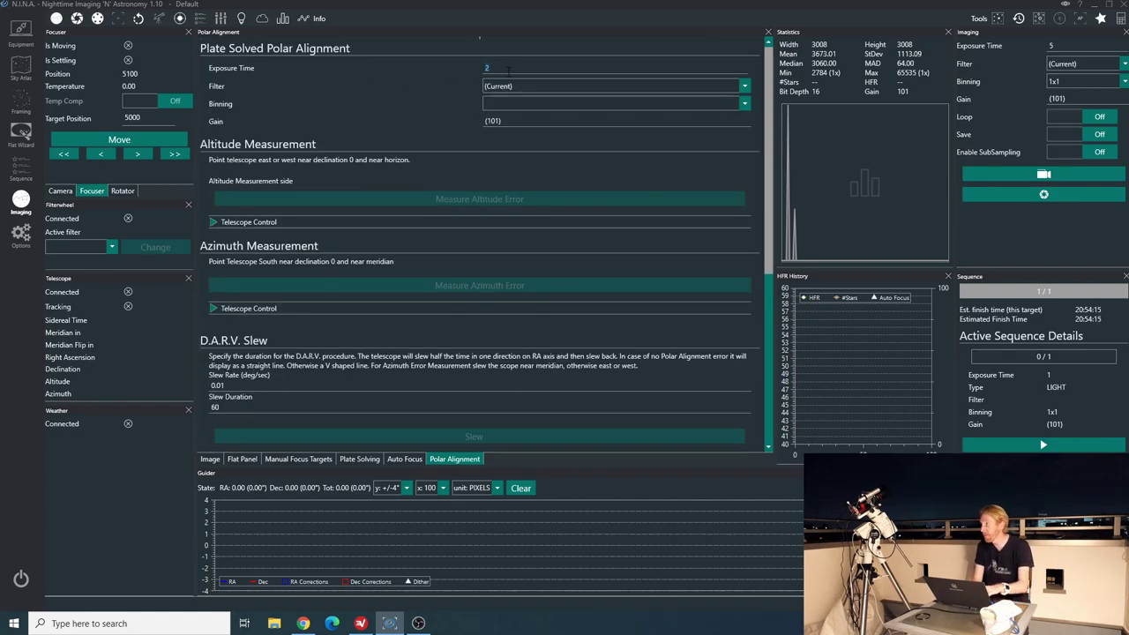
type("5")
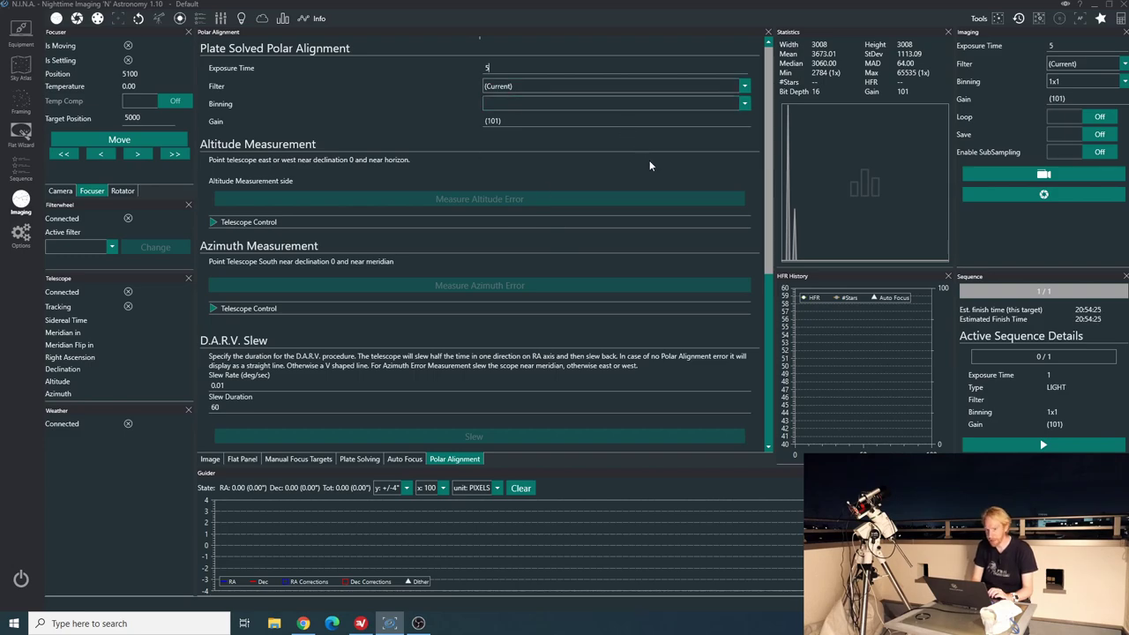
- Connect the EQMOD ASCOM HEQ5/6 telescope driver and answer the latitude/longitude sync prompt
left_click(20, 31)
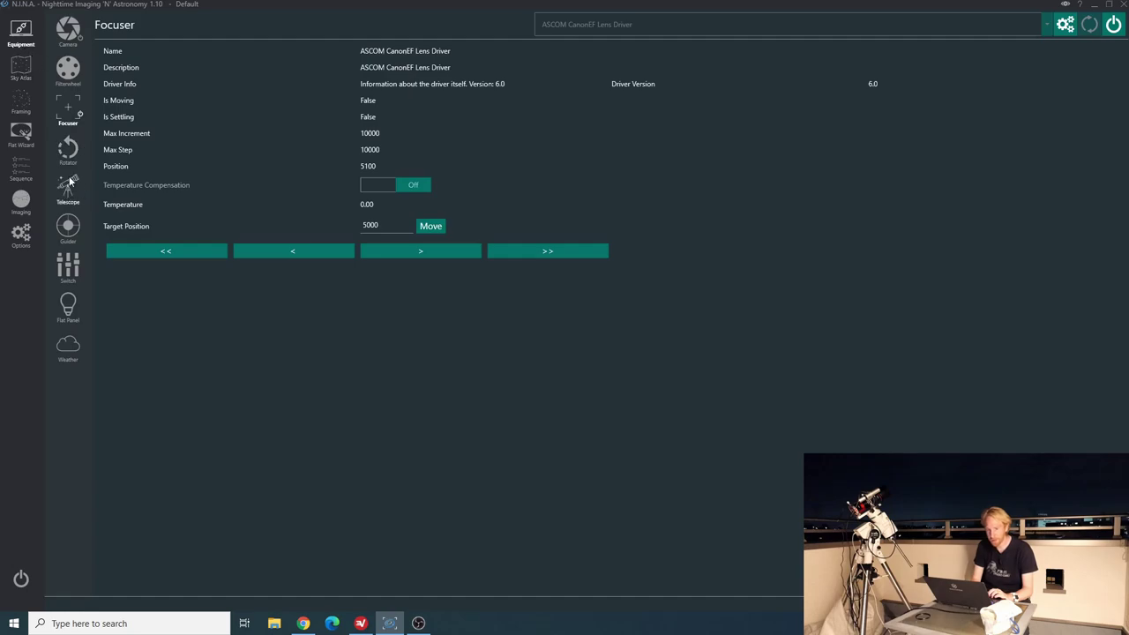
left_click(71, 187)
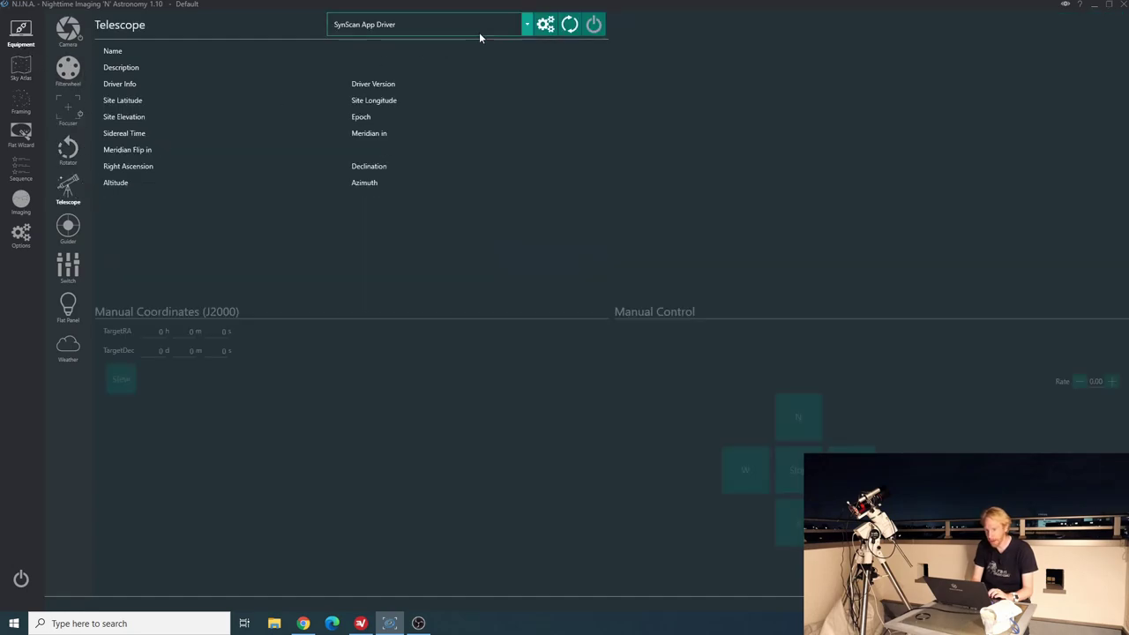
left_click(509, 29)
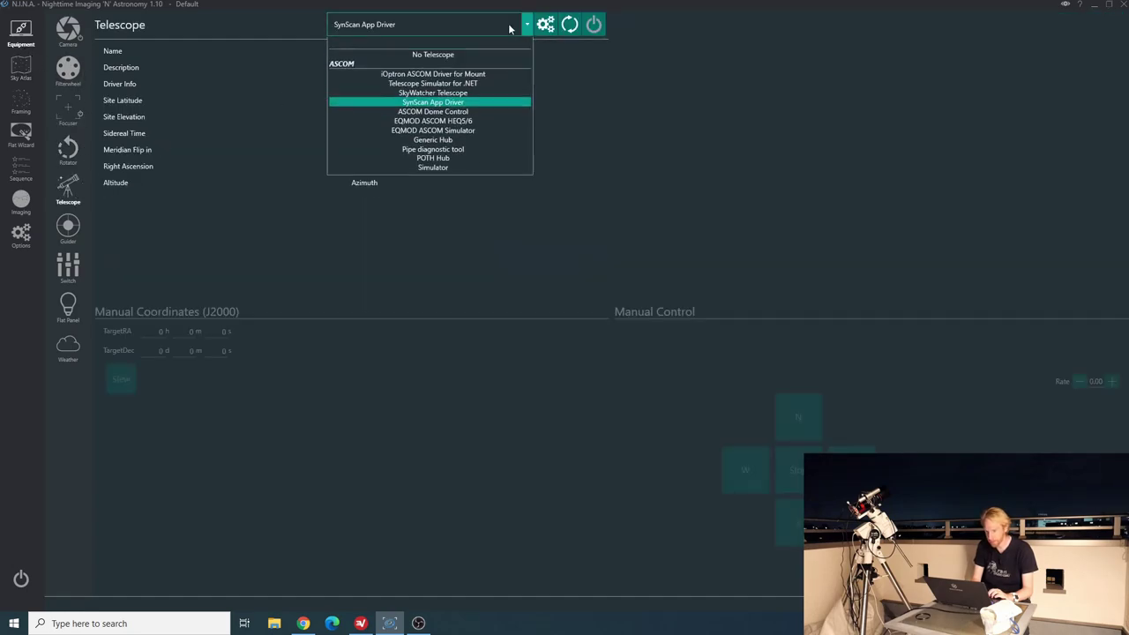
left_click(445, 121)
left_click(594, 30)
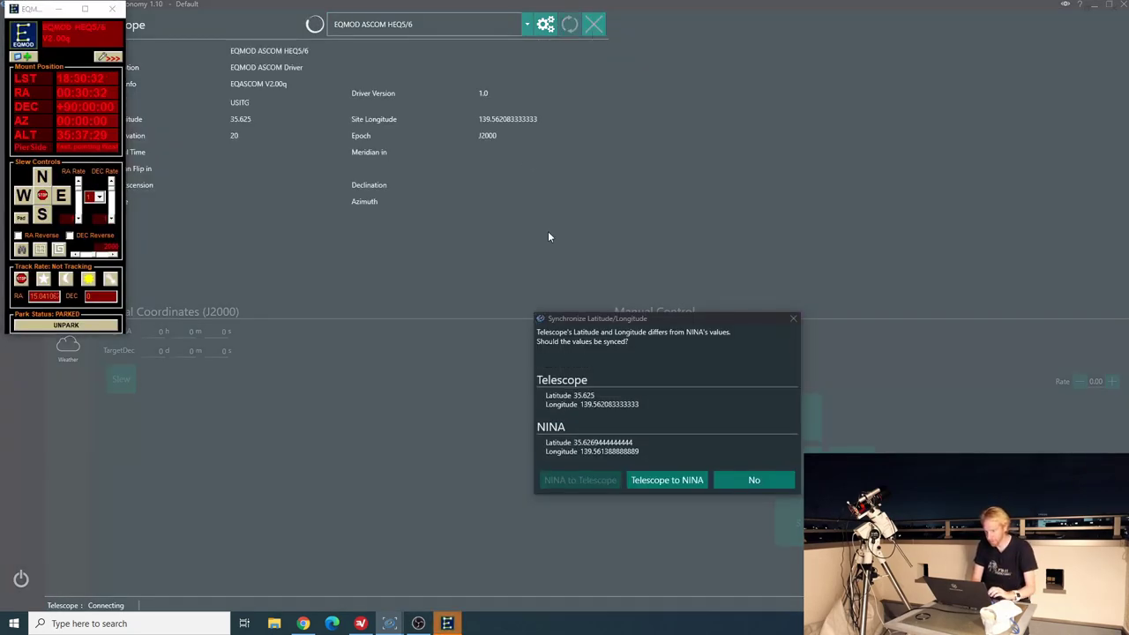
left_click(754, 480)
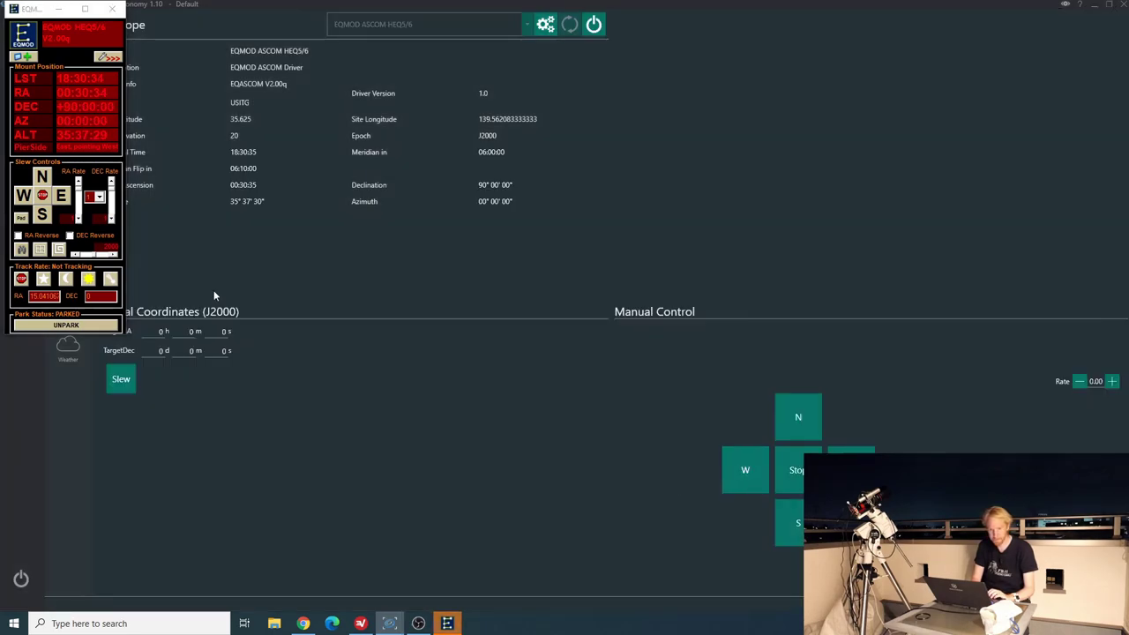
- Unpark the mount in EQMOD, hide its window, and return to Imaging
left_click(55, 327)
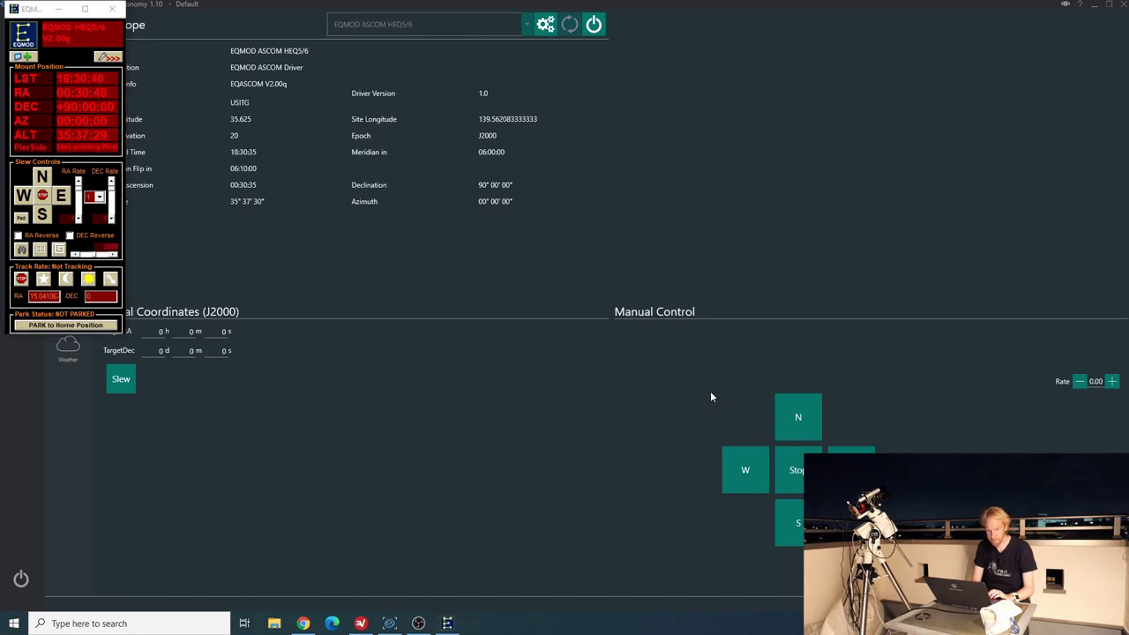
left_click(58, 8)
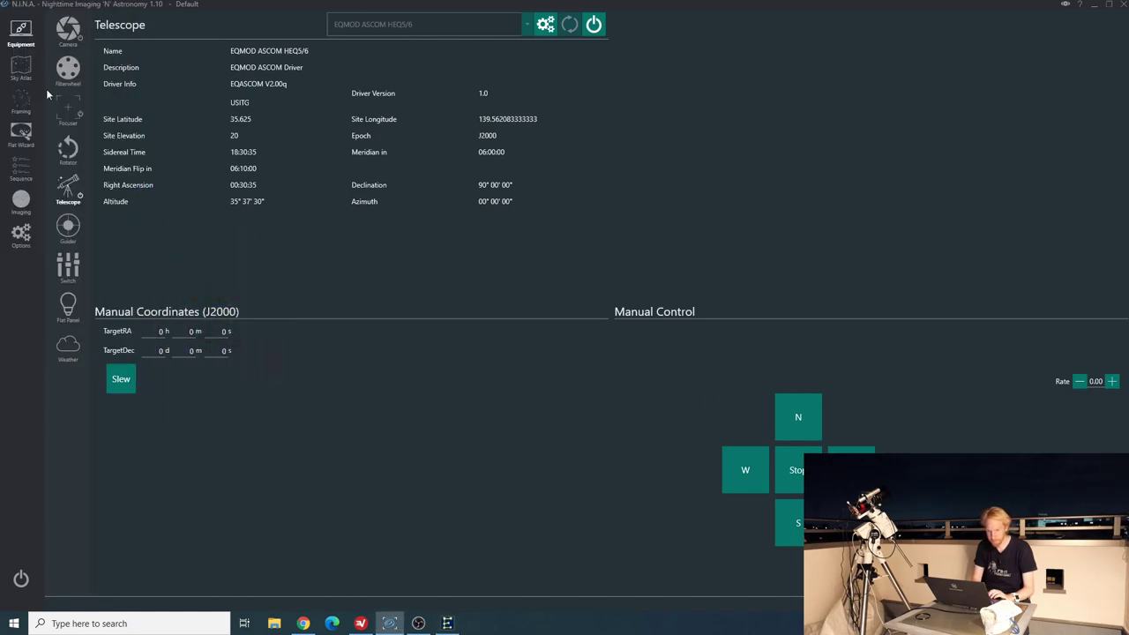
left_click(14, 212)
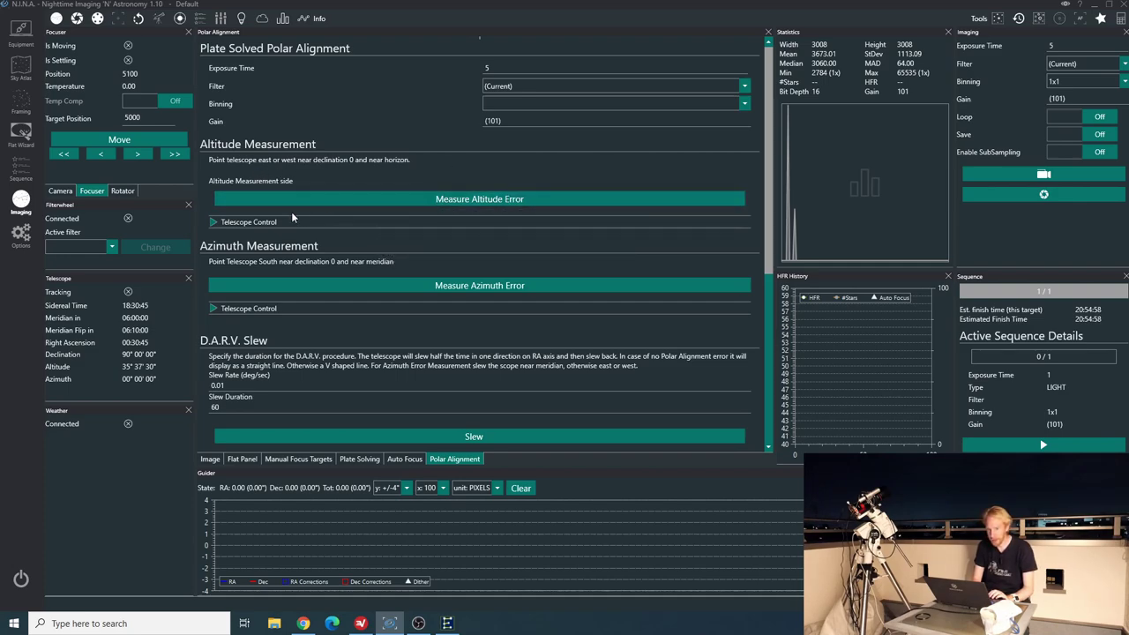
- Set the altitude measurement Meridian Offset to 110 and slew the telescope there
left_click(264, 222)
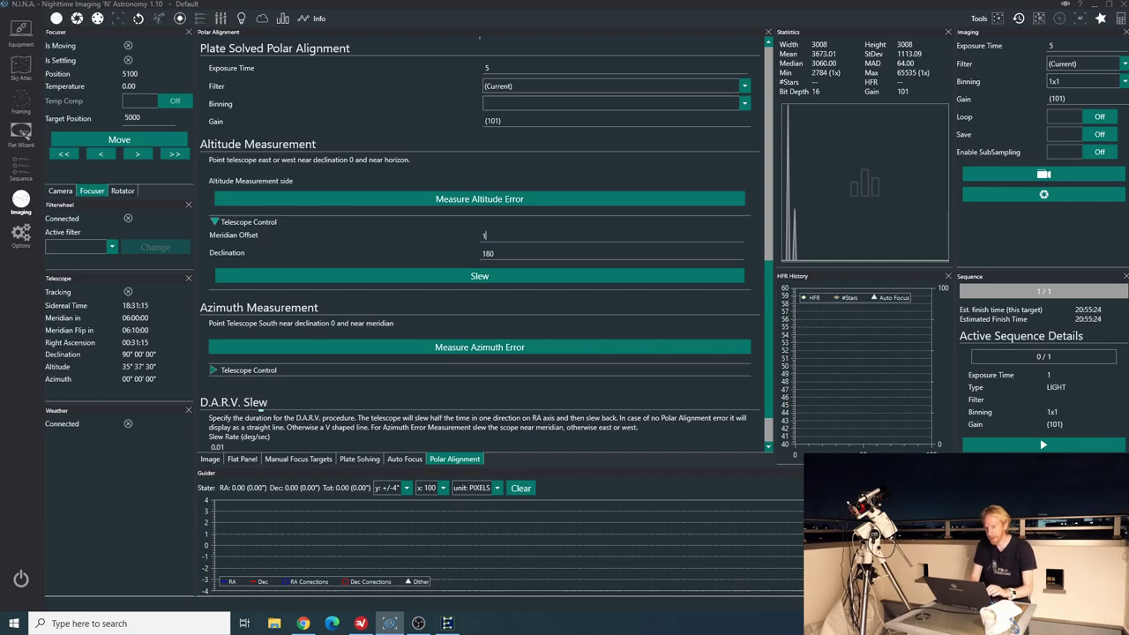
type("110")
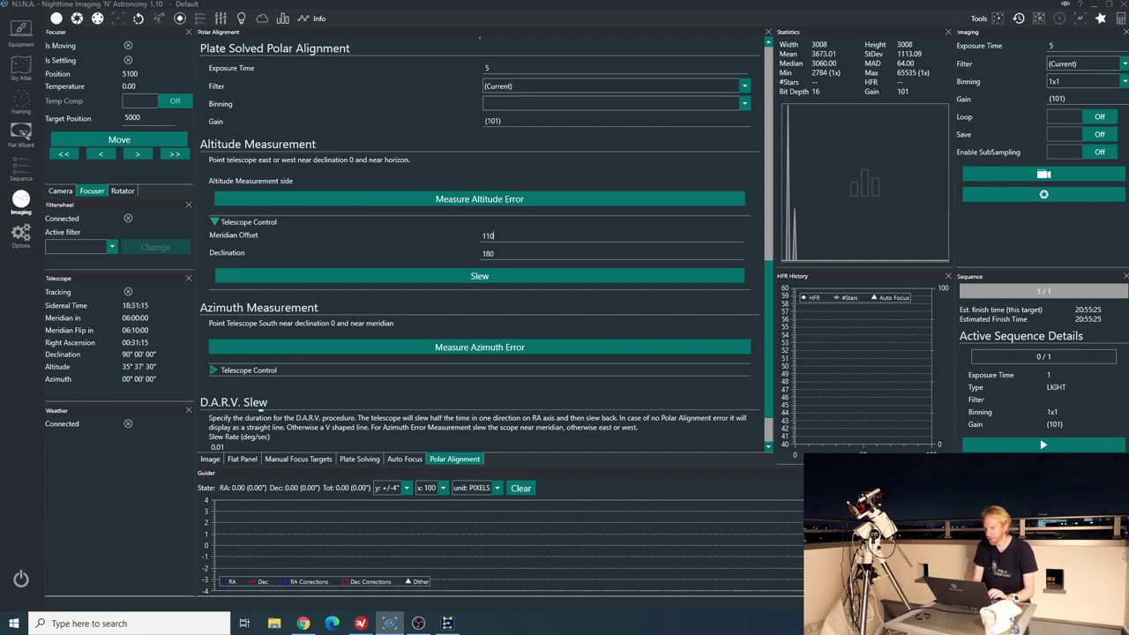
left_click(443, 280)
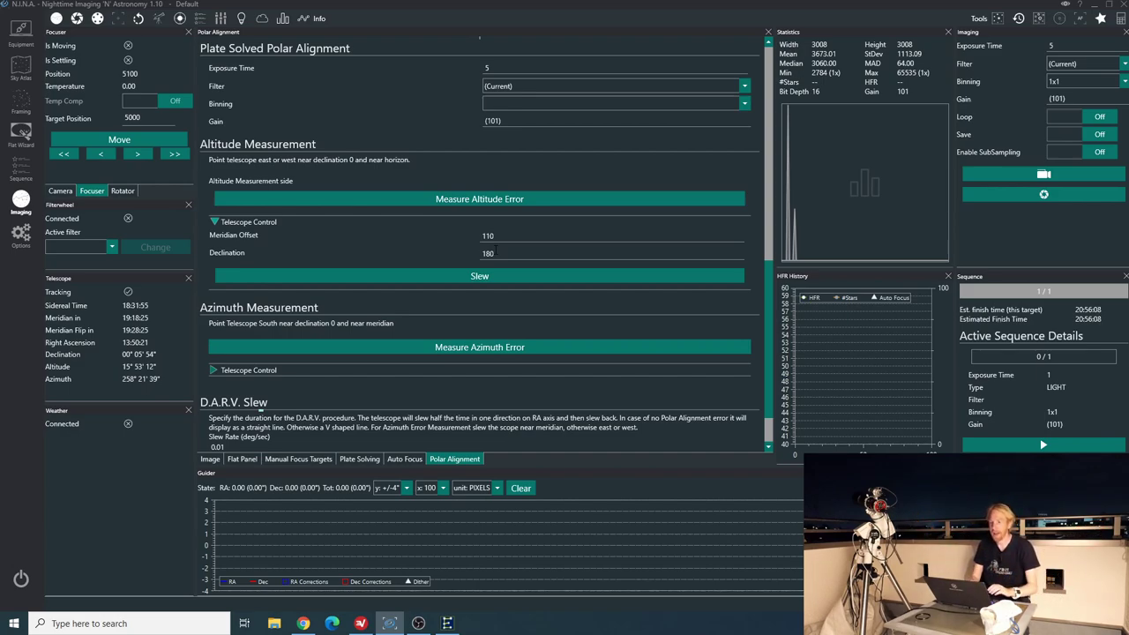
- Verify Meridian Offset, Declination and the EQMOD position, then start measuring the altitude error
left_click(493, 235)
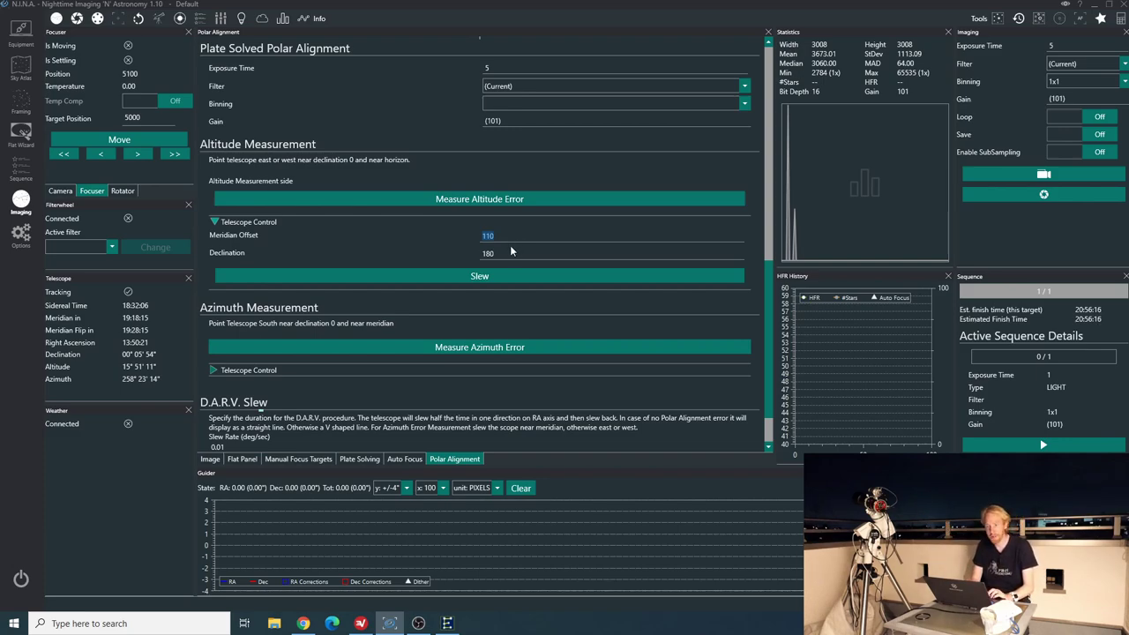
key("Tab")
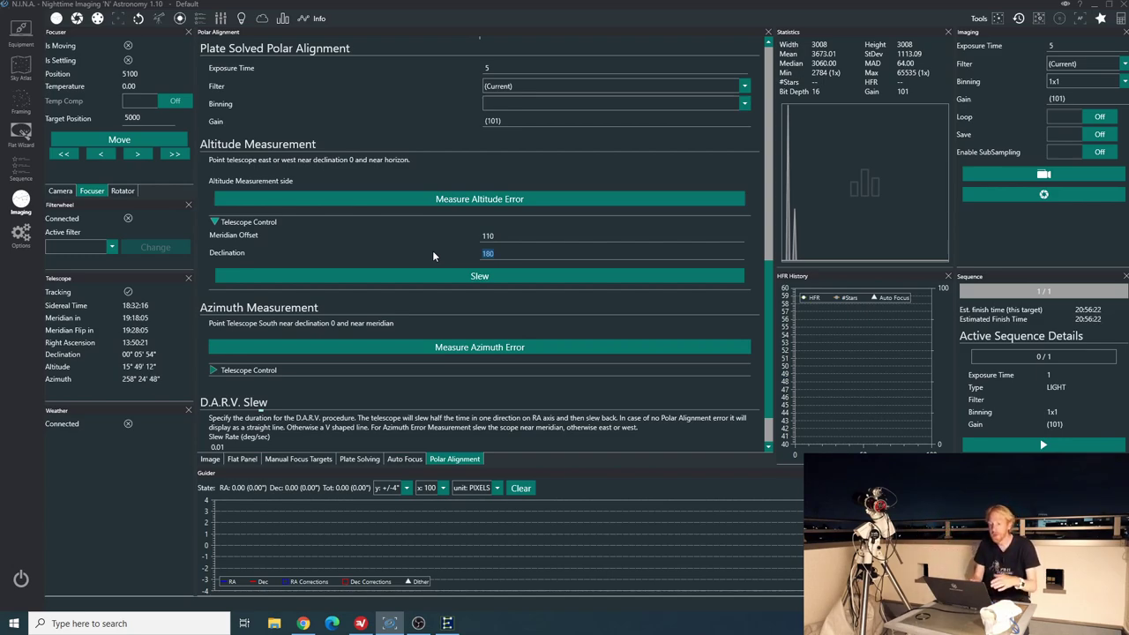
left_click(447, 623)
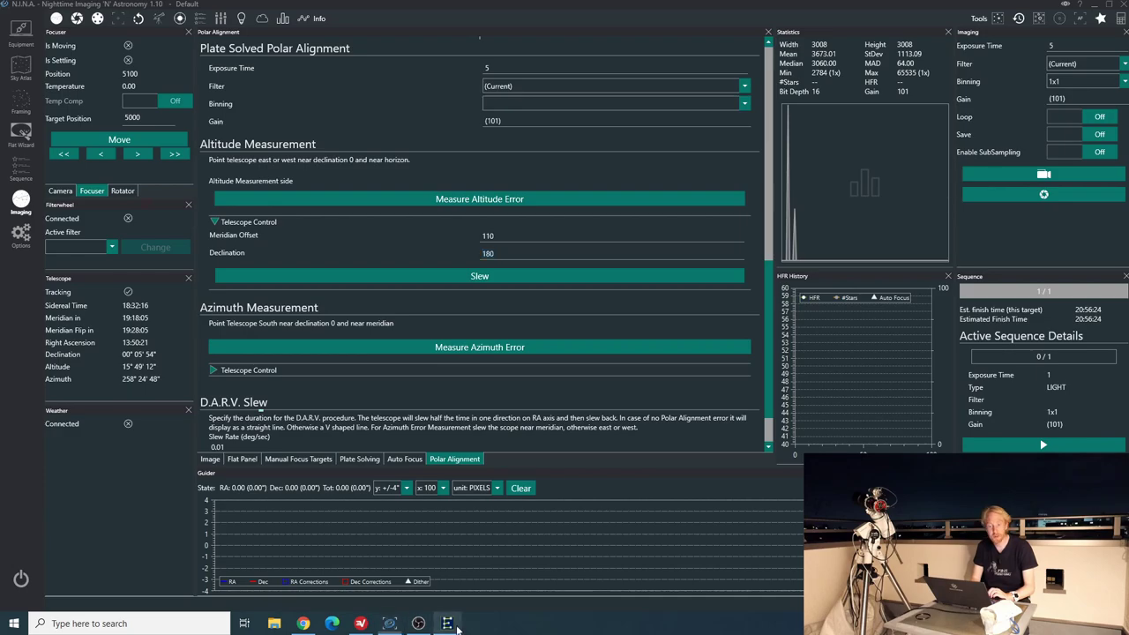
left_click(455, 624)
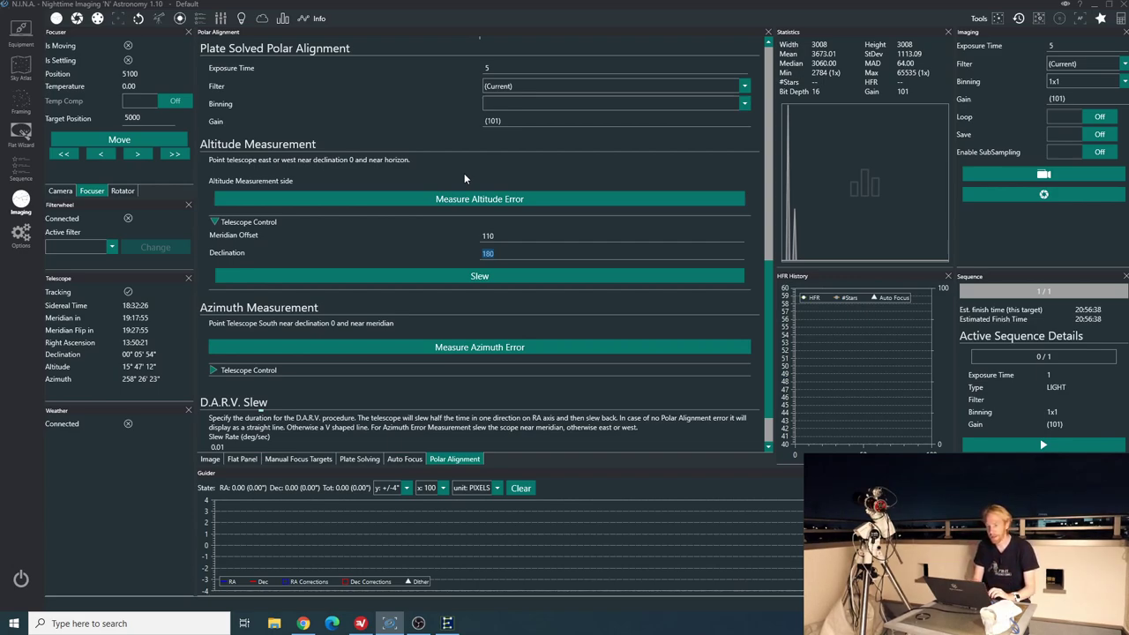
left_click(434, 199)
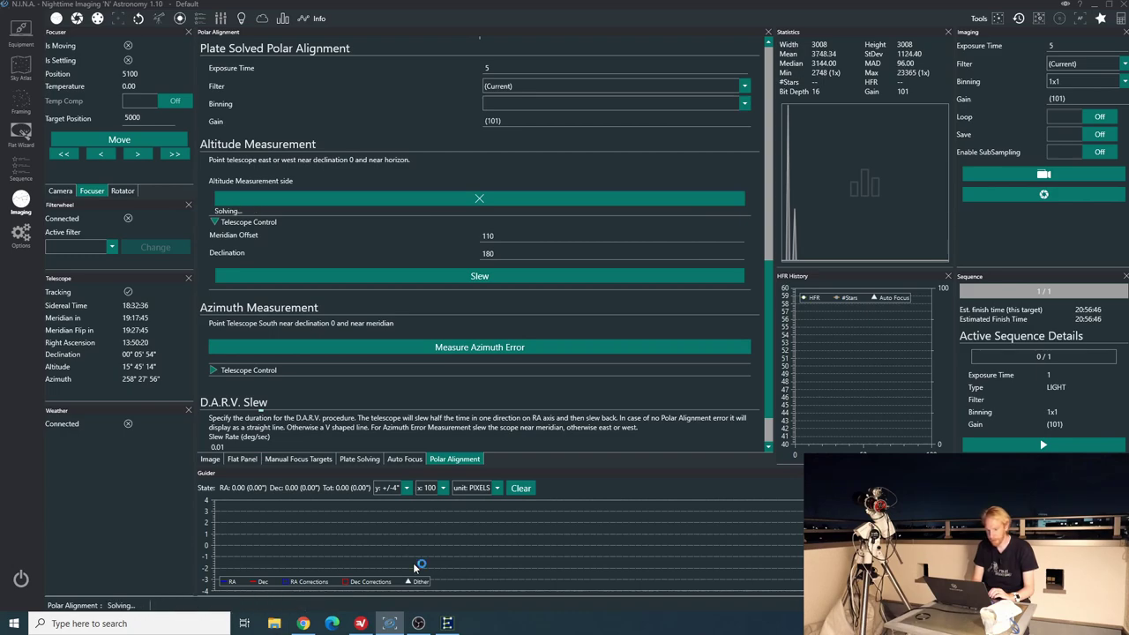
- Inspect the captured star frames, zooming in and out, while altitude error reads 34.8084 arcminutes low
left_click(209, 459)
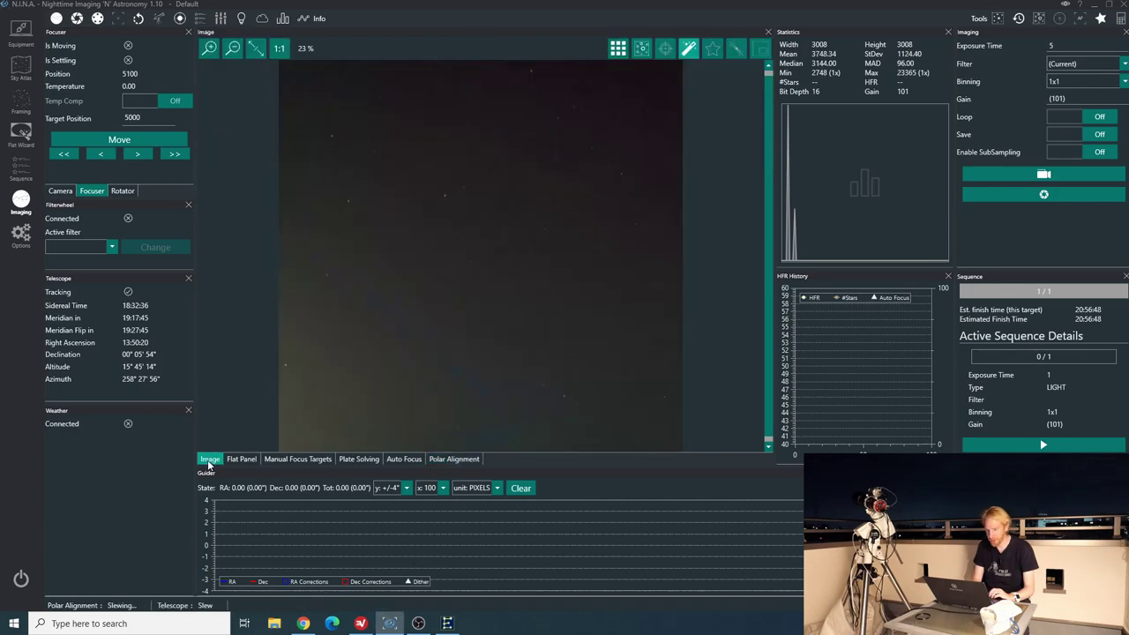
left_click(407, 461)
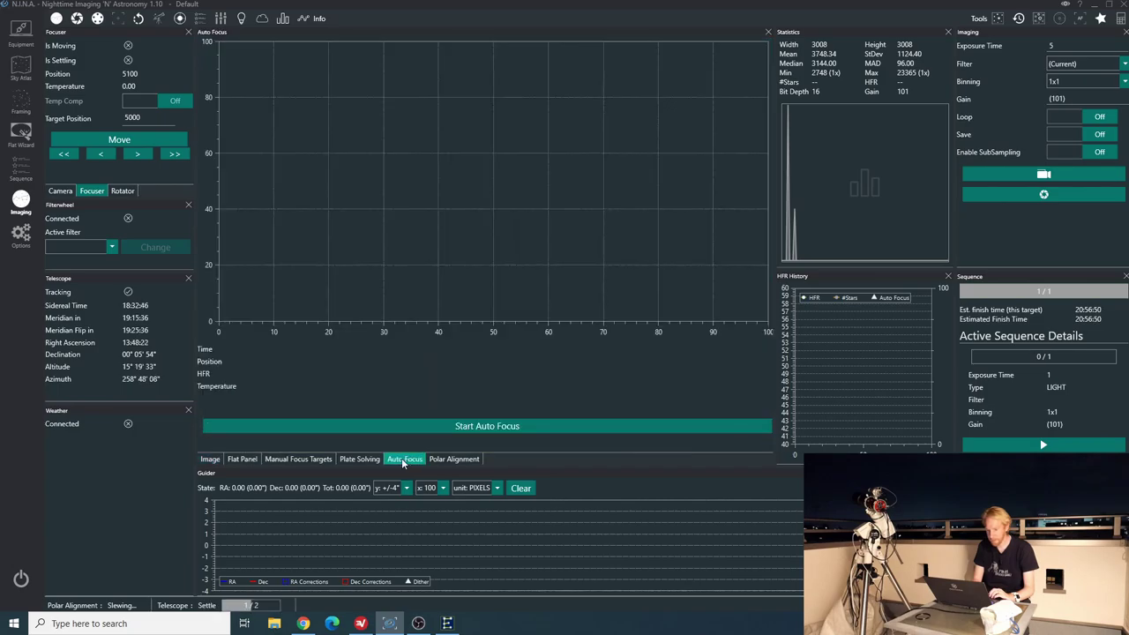
left_click(442, 460)
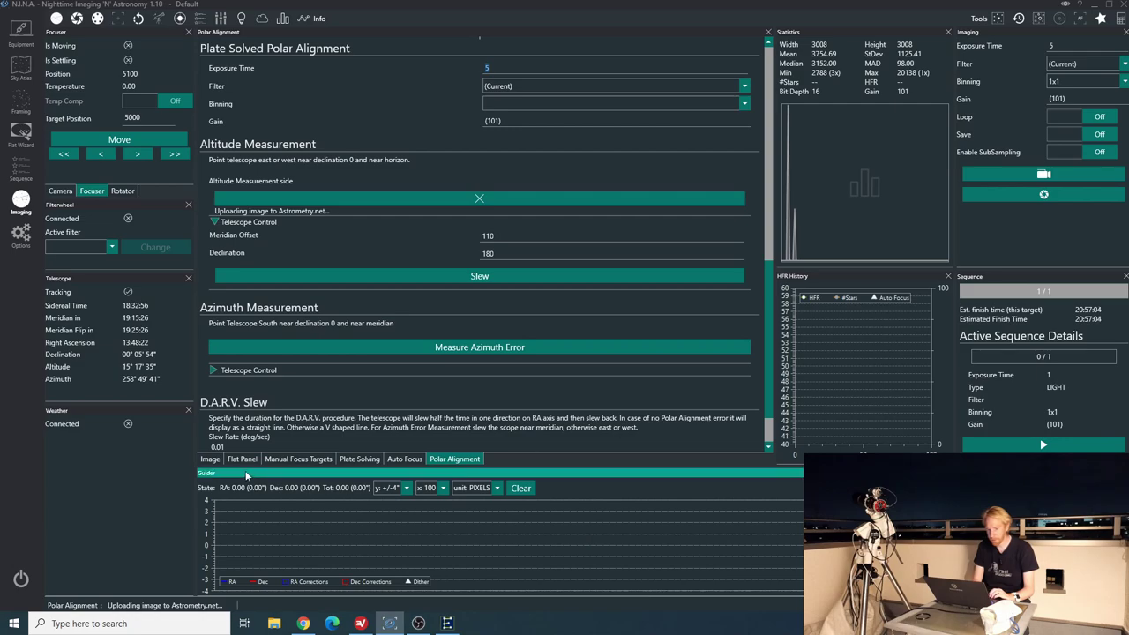
left_click(209, 460)
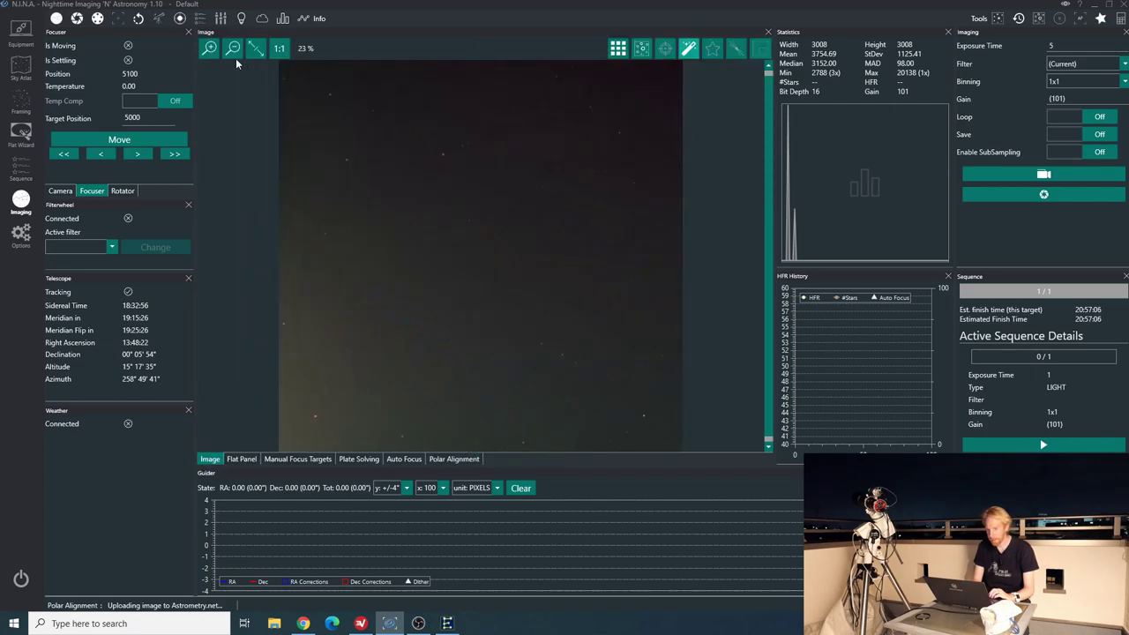
left_click(212, 50)
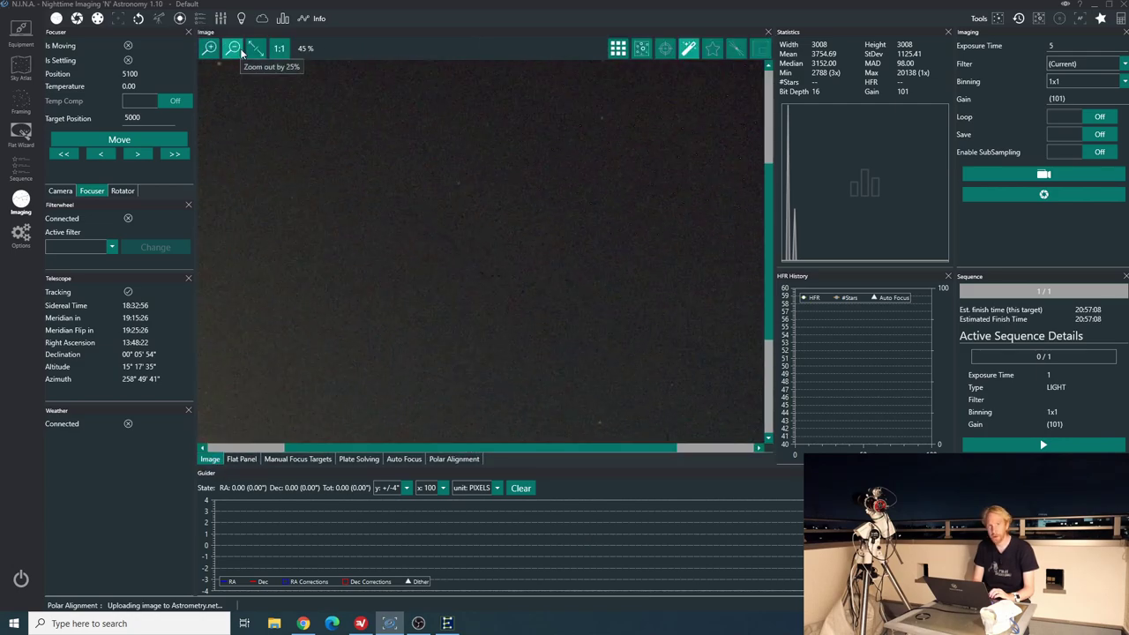
left_click(235, 50)
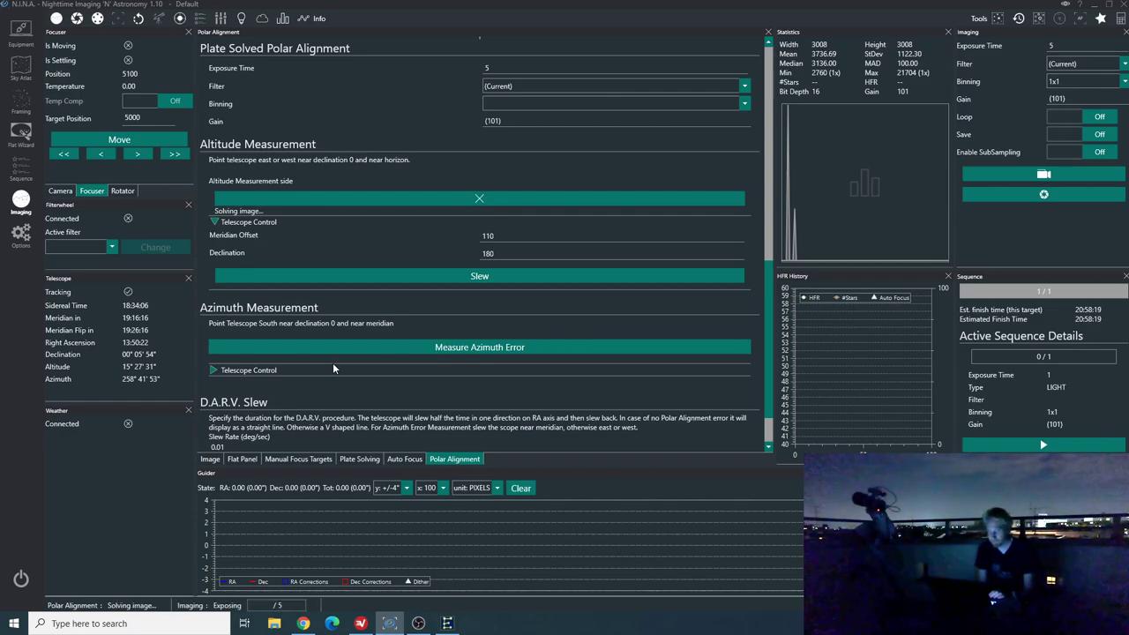
left_click(204, 460)
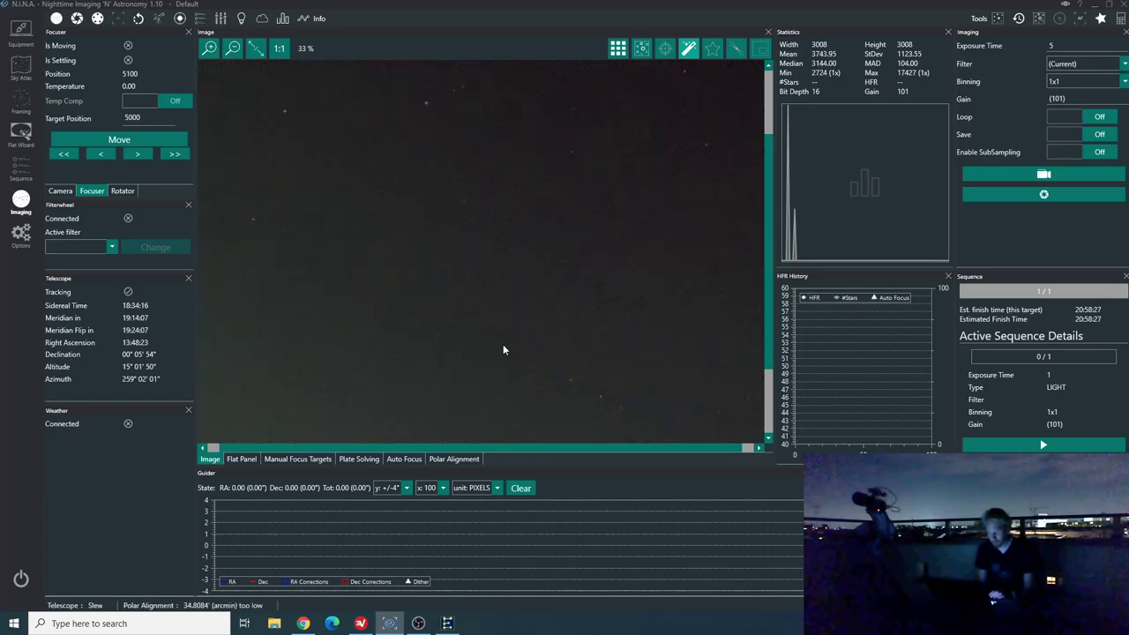
left_click(453, 460)
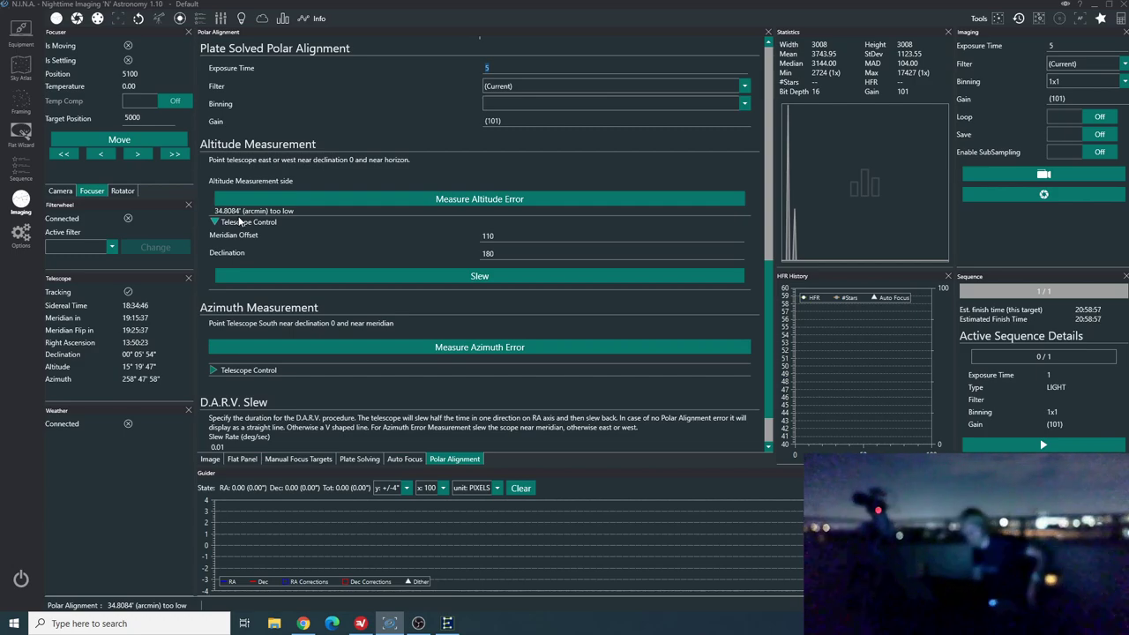
- Re-measure altitude error to 17.7790 arcminutes too high and expand the azimuth Telescope Control settings
left_click(582, 200)
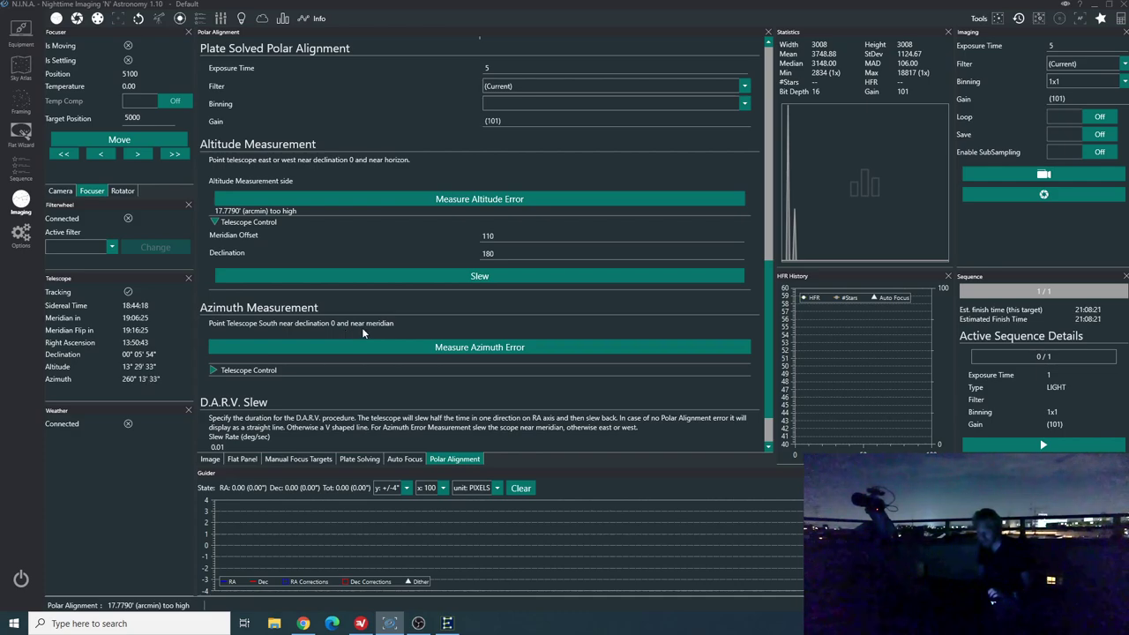
left_click(261, 370)
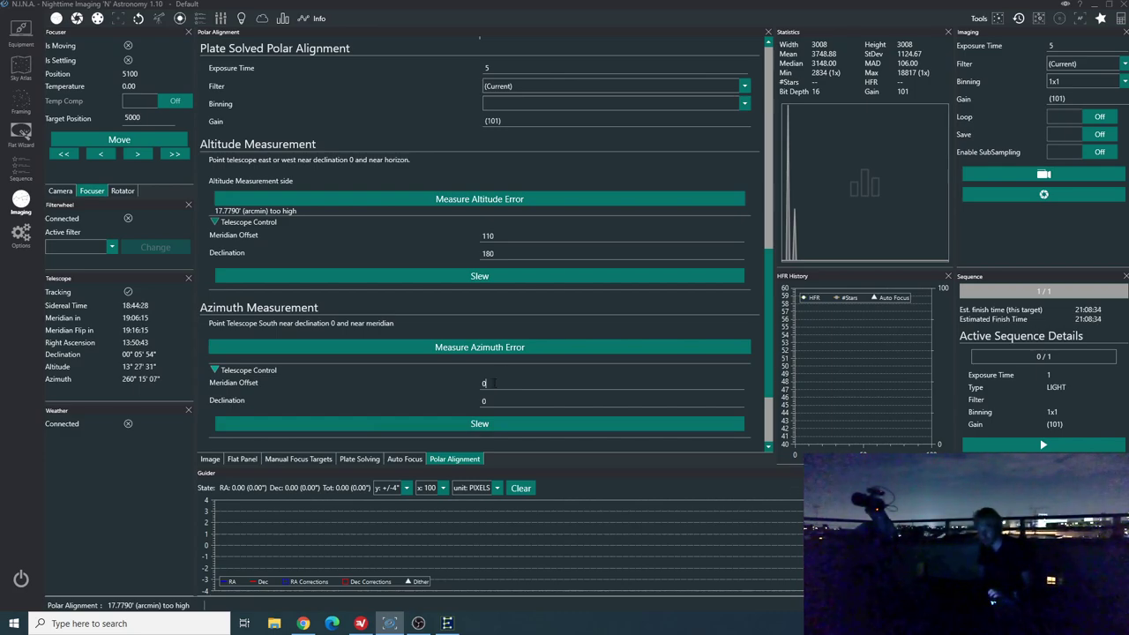
- Keep azimuth Meridian Offset and Declination at 0, slew to the meridian, and check EQMOD
left_click_drag(503, 382, 463, 380)
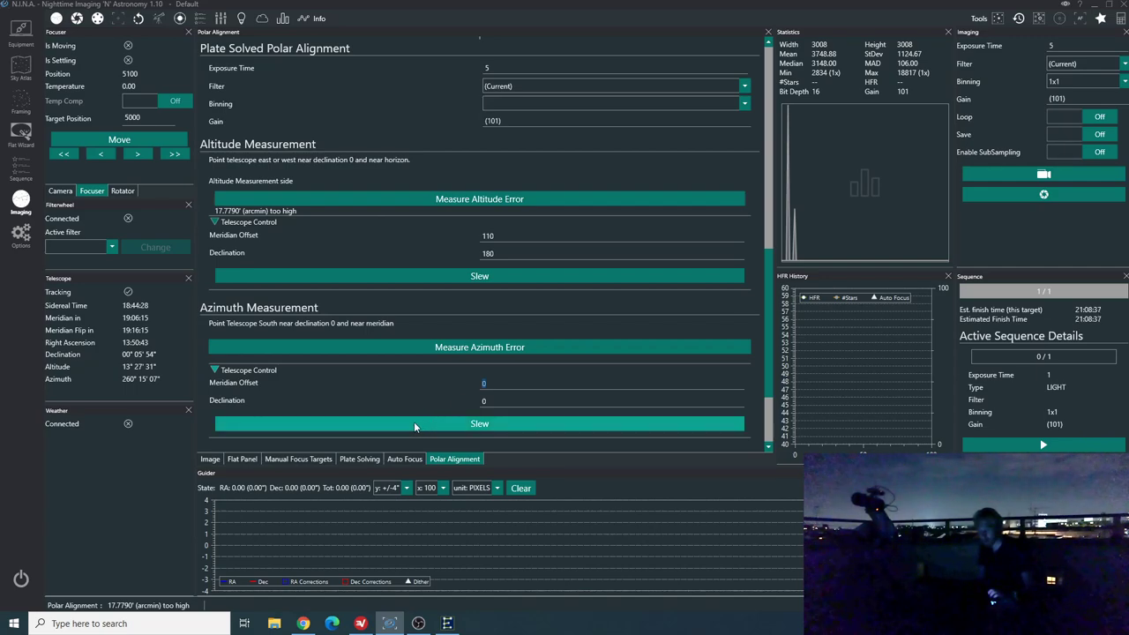
left_click(483, 423)
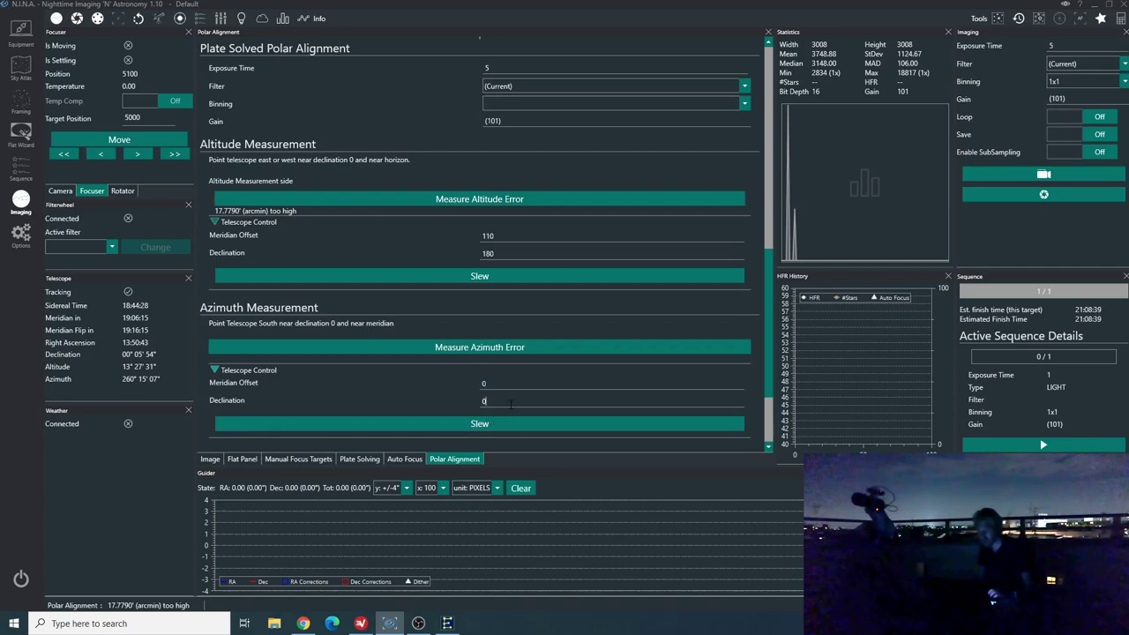
left_click(427, 422)
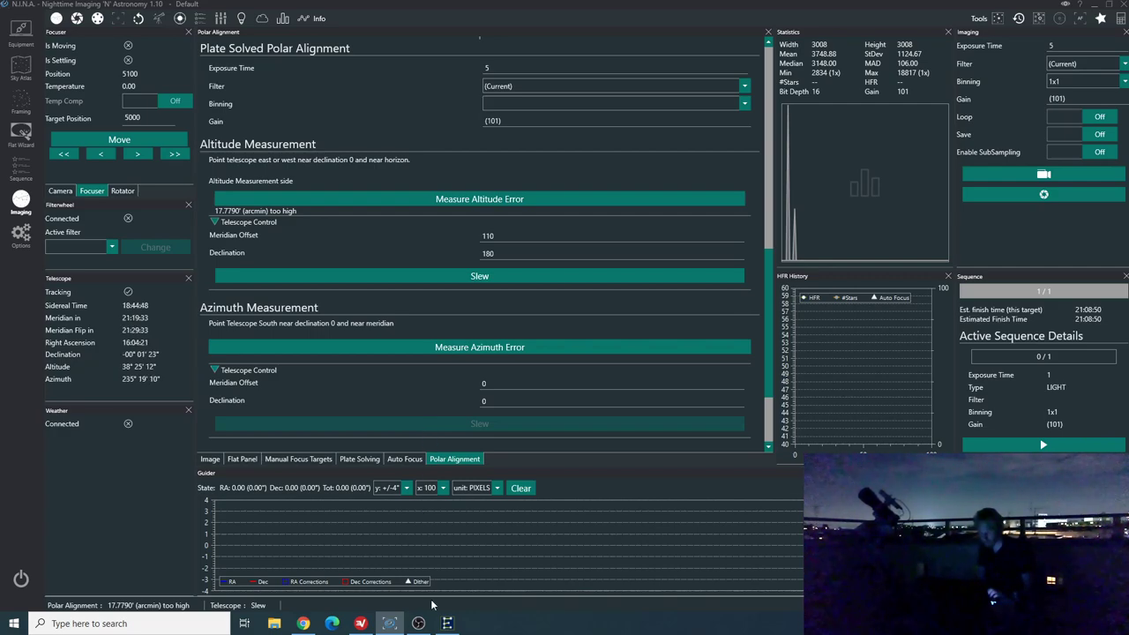
left_click(445, 624)
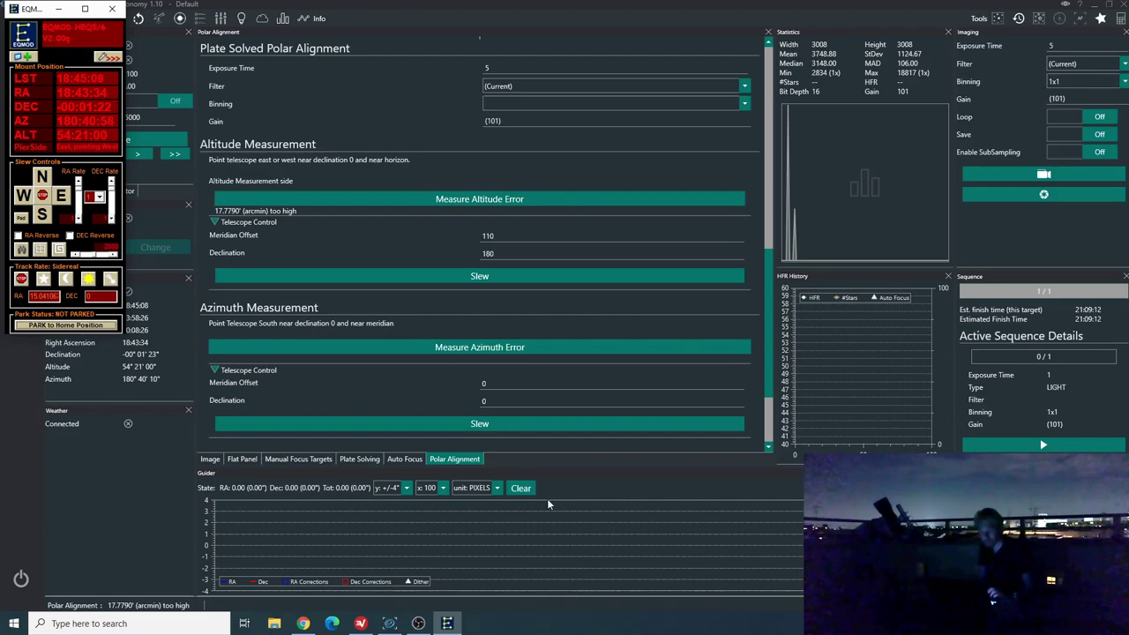
left_click(516, 319)
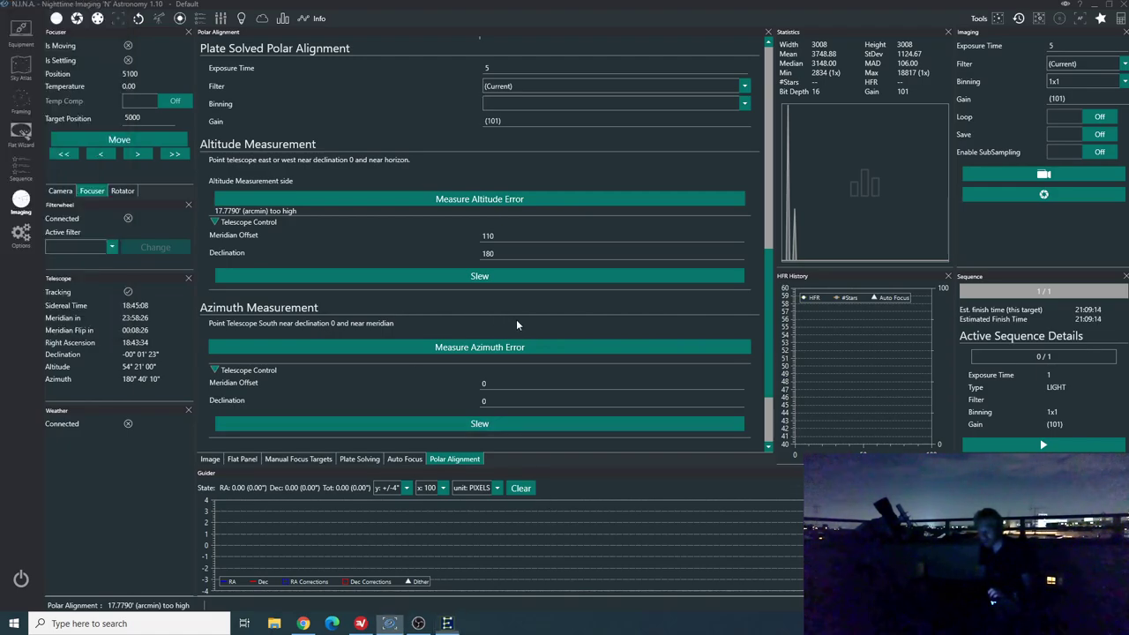
- Measure azimuth error (5.1482° east), adjust the bolts, and re-measure to 5.8041 arcminutes west
left_click(474, 347)
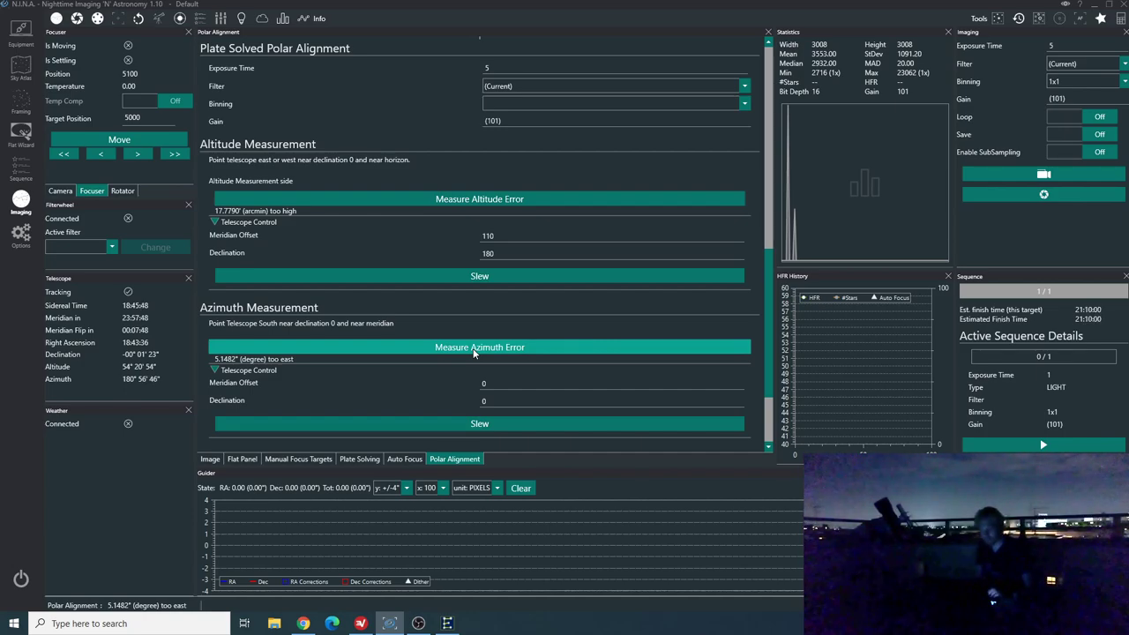
left_click(473, 351)
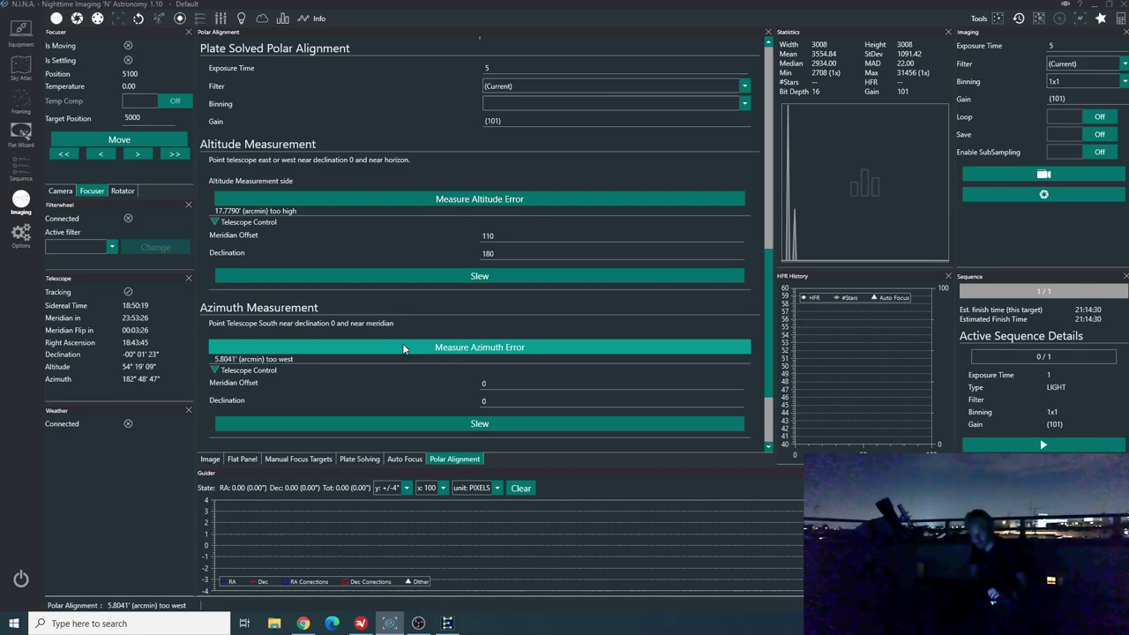
scroll(402, 343, "down", 3)
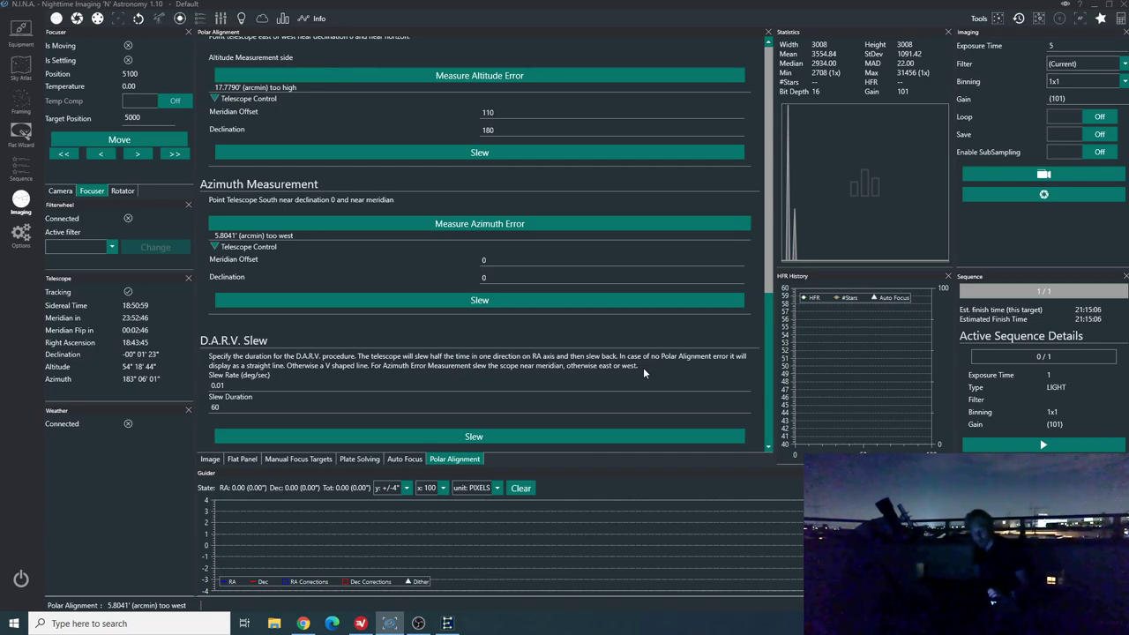
- Run the 60-second D.A.R.V. slew and view the resulting star-trail exposure
left_click(327, 440)
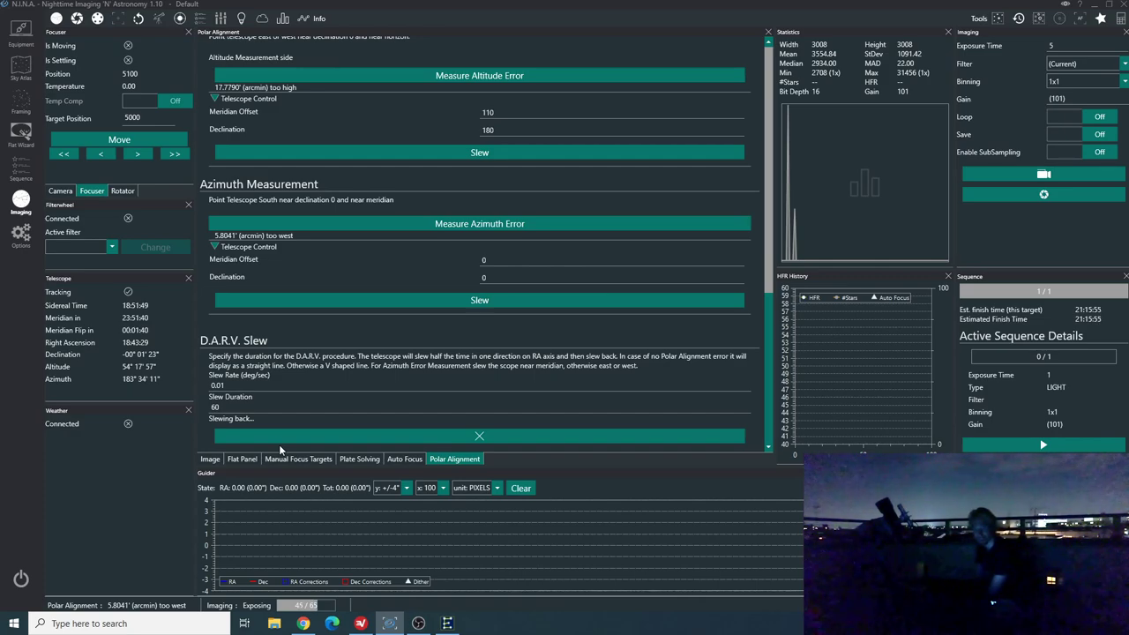
scroll(362, 142, "up", 10)
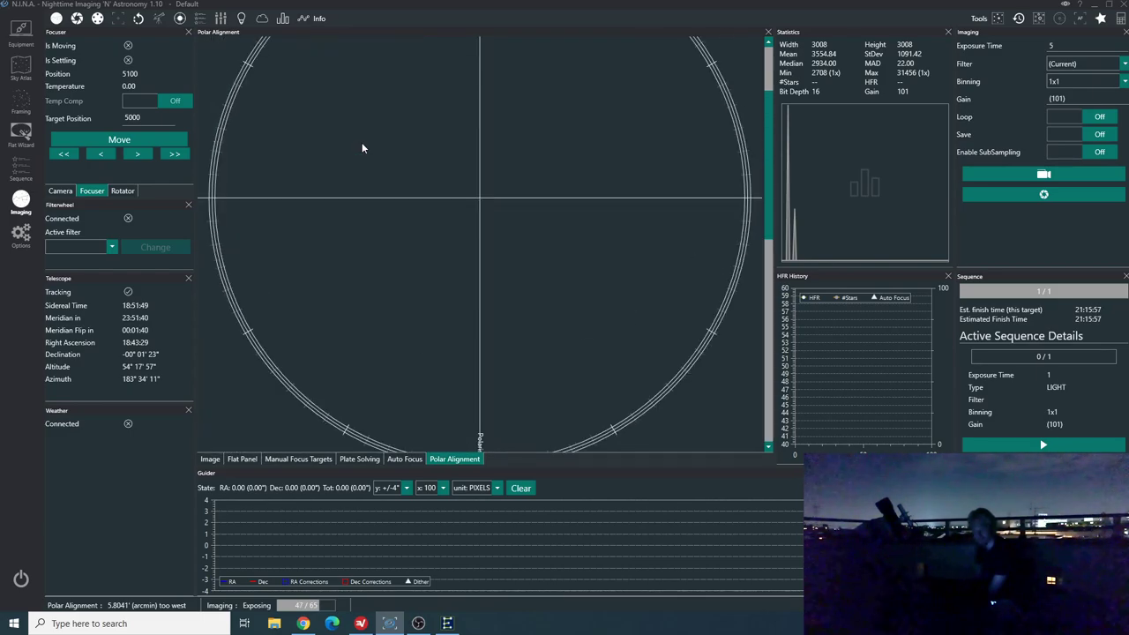
scroll(362, 147, "down", 5)
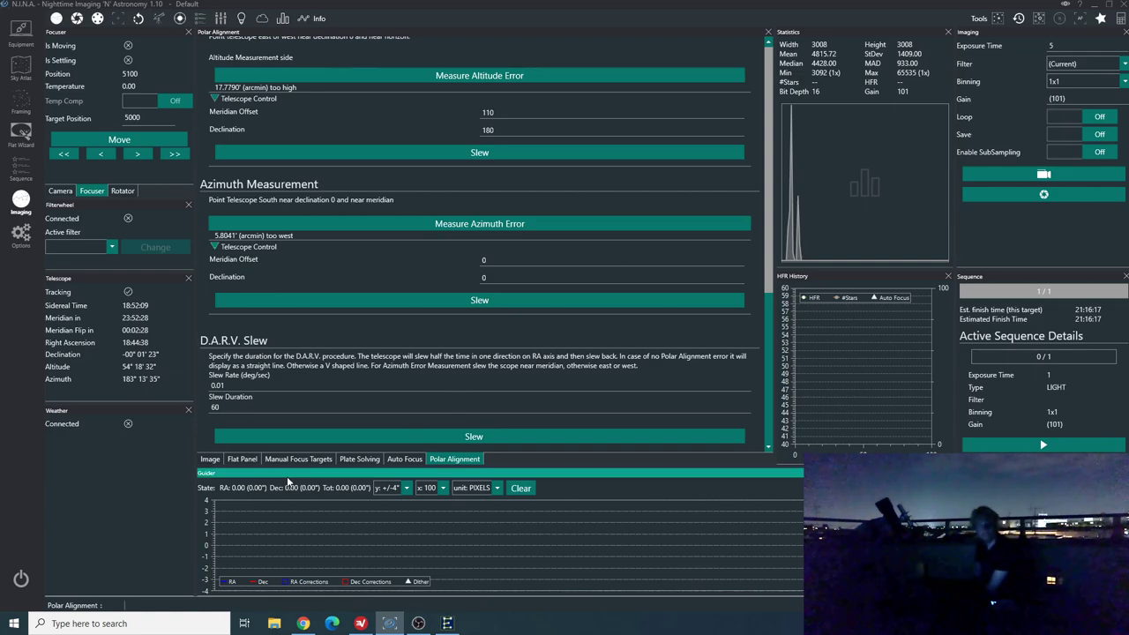
left_click(210, 460)
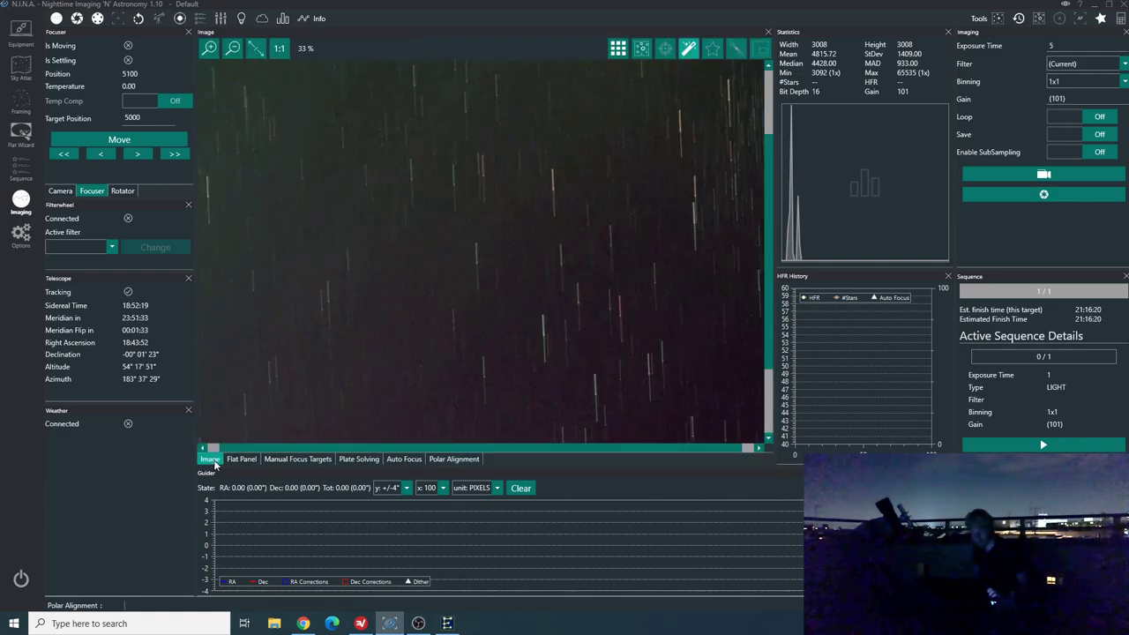
- Zoom in and out on the D.A.R.V. image to inspect individual star trails
left_click(207, 48)
left_click(207, 49)
left_click(207, 48)
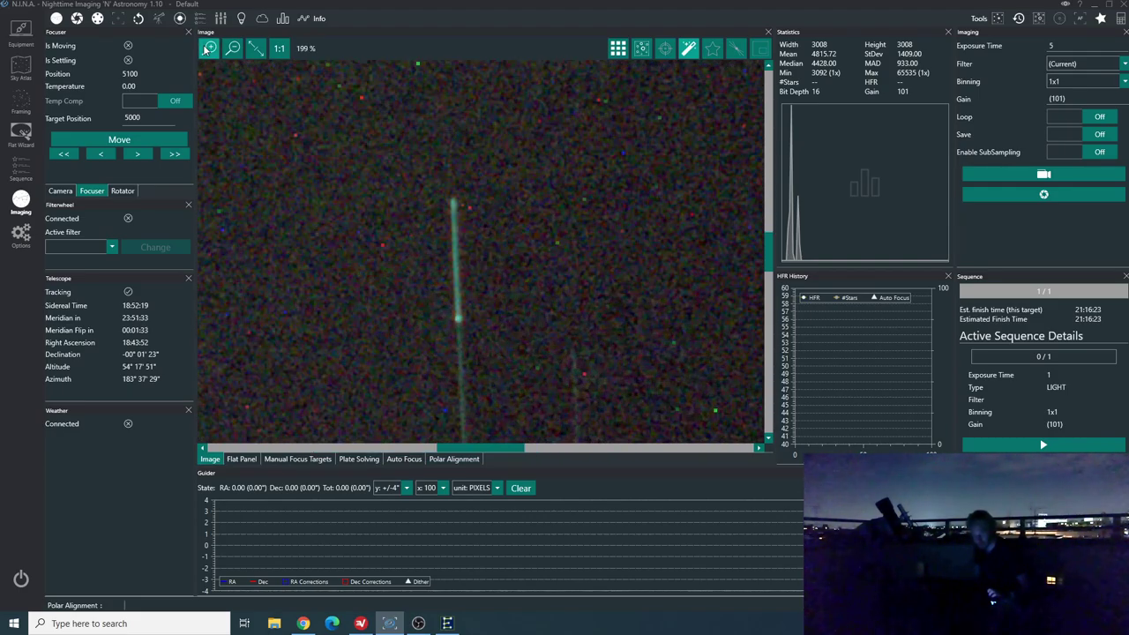
left_click(232, 48)
left_click(232, 48)
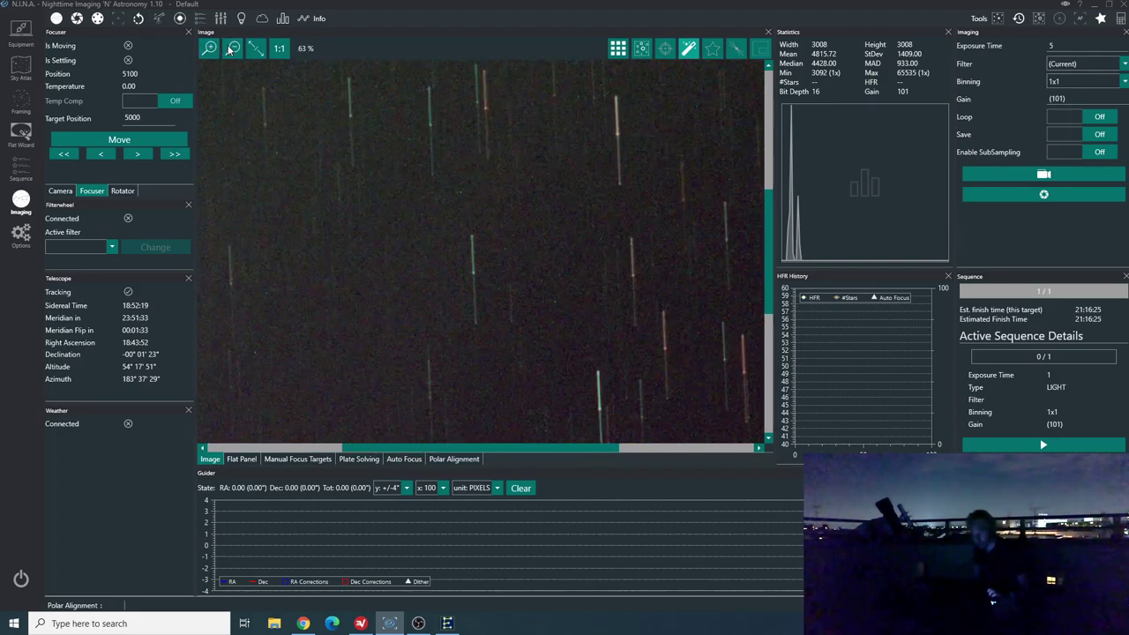
left_click(232, 49)
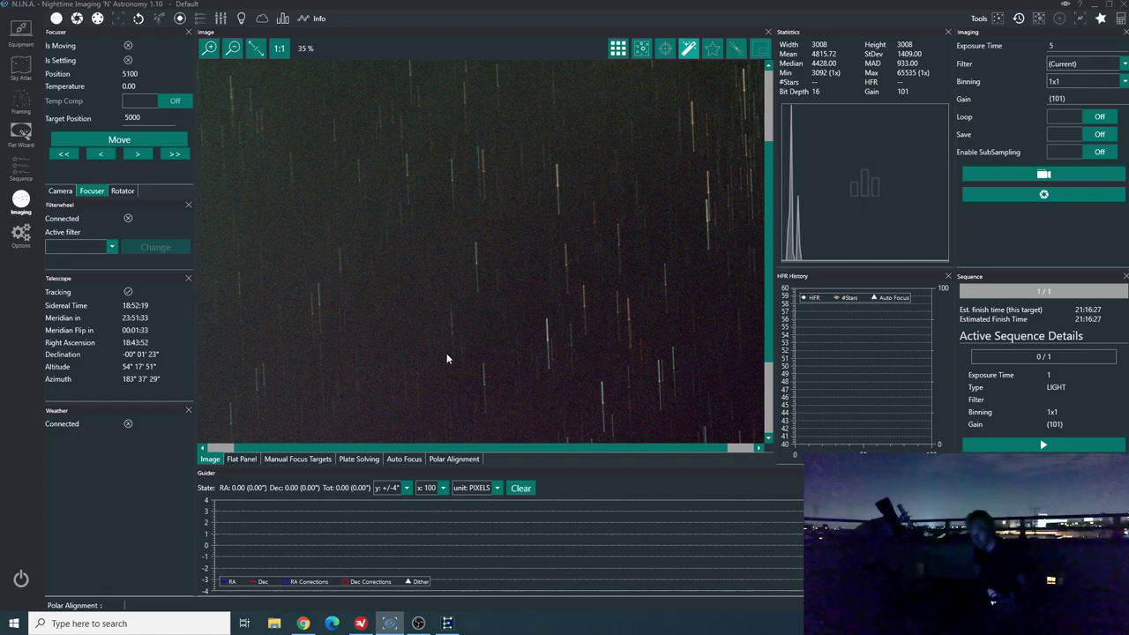
left_click_drag(482, 452, 615, 453)
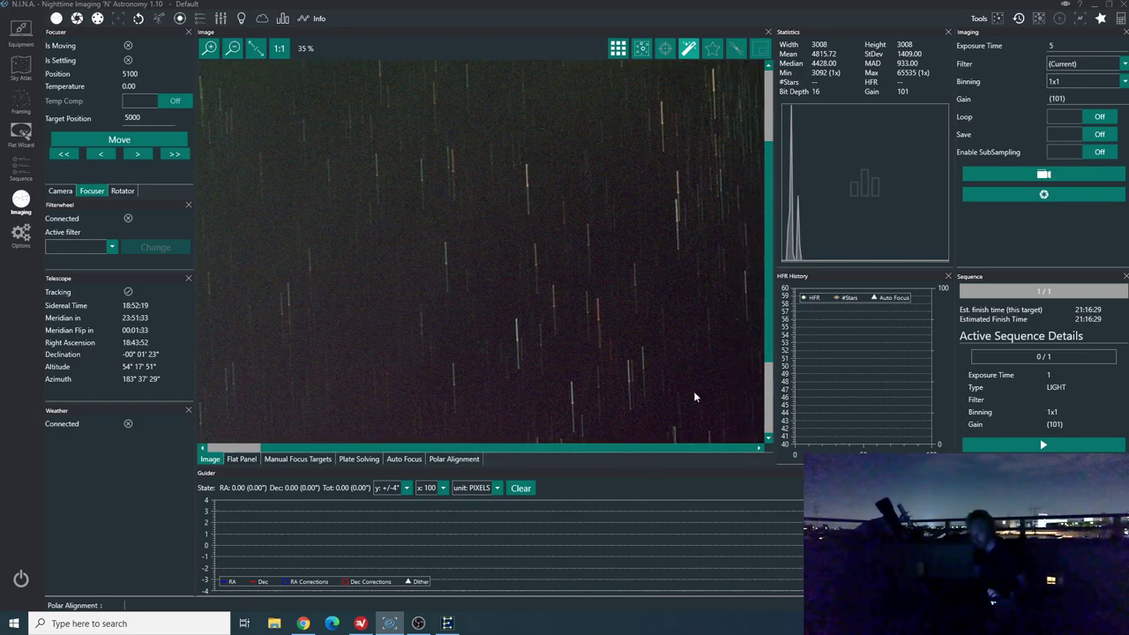
scroll(768, 346, "down", 3)
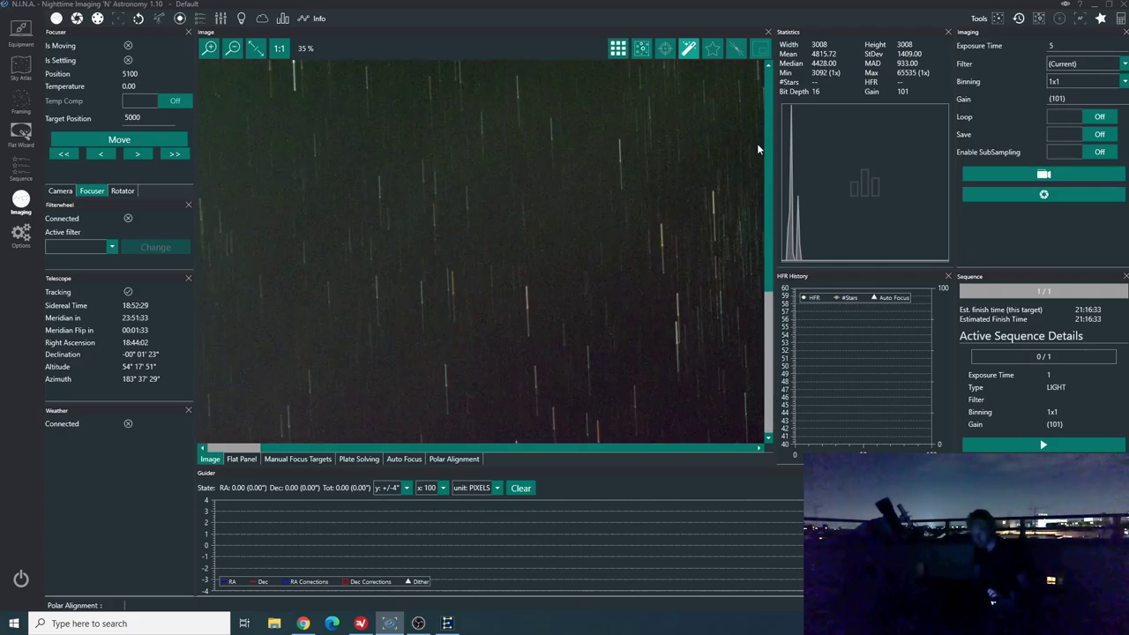
left_click(210, 50)
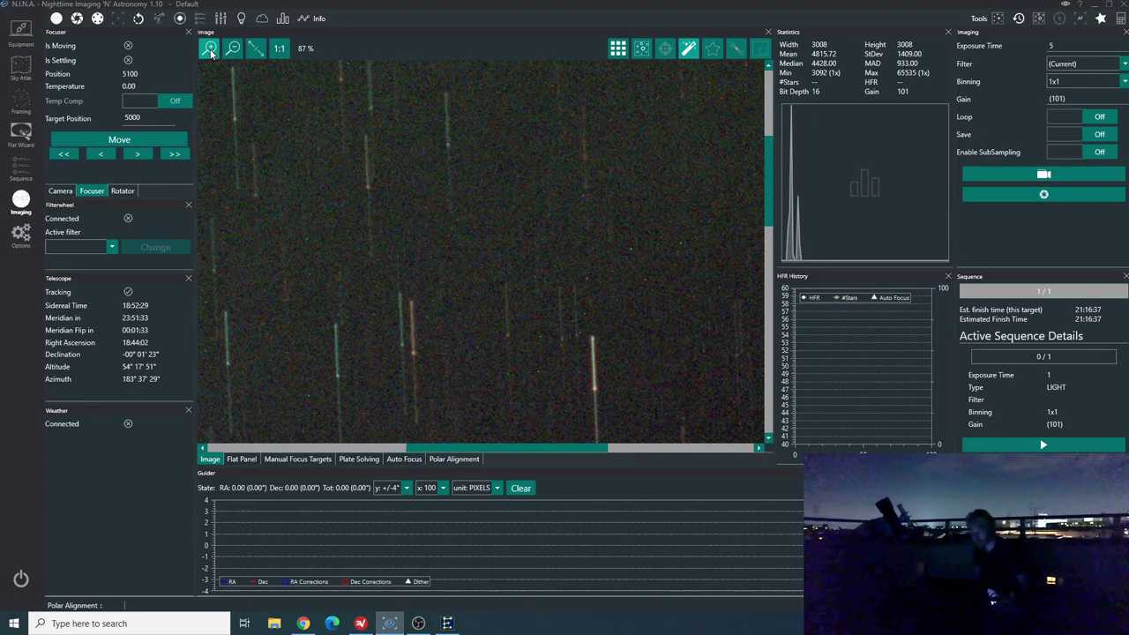
left_click_drag(769, 183, 730, 220)
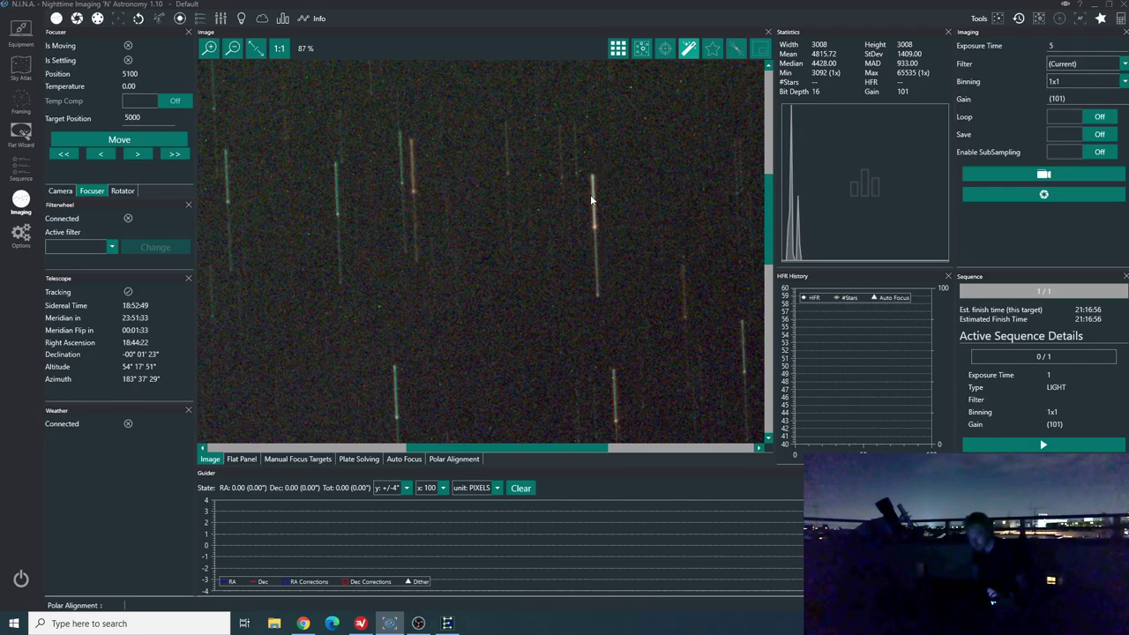
- Return to the Polar Alignment panel showing altitude 17.7790' too high and azimuth 5.8041' too west
left_click(700, 472)
scroll(565, 208, "down", 5)
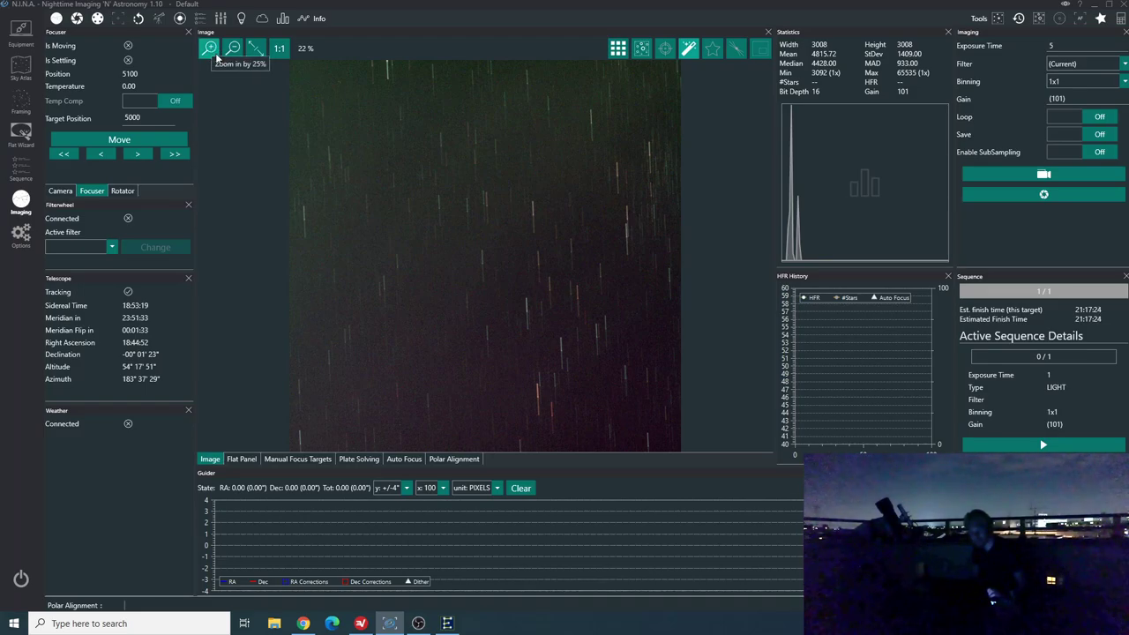
left_click(451, 460)
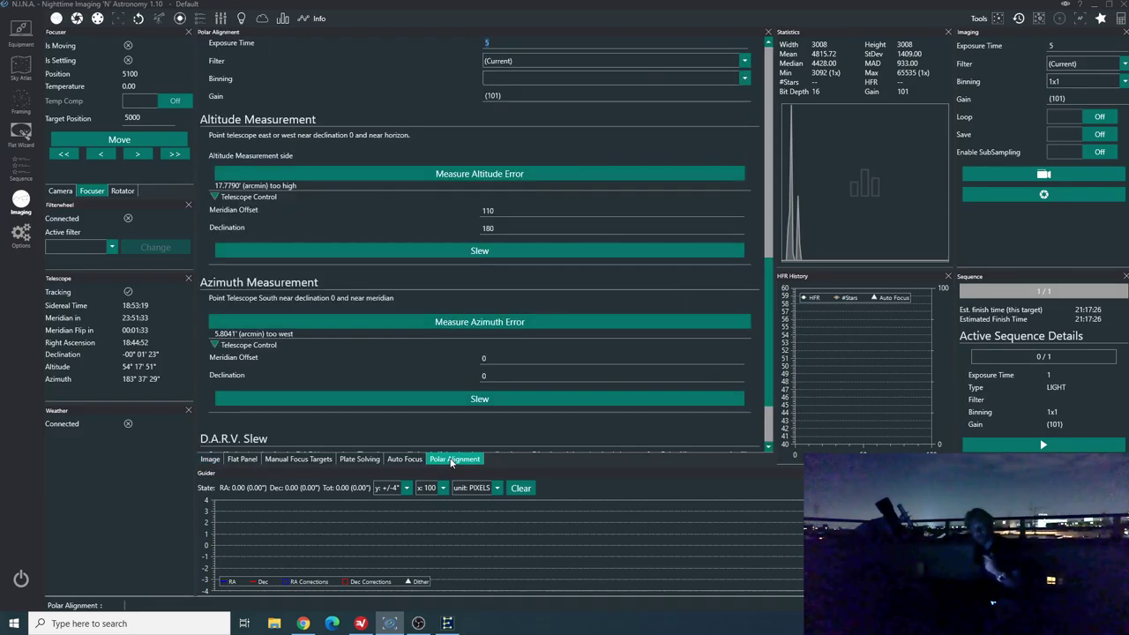